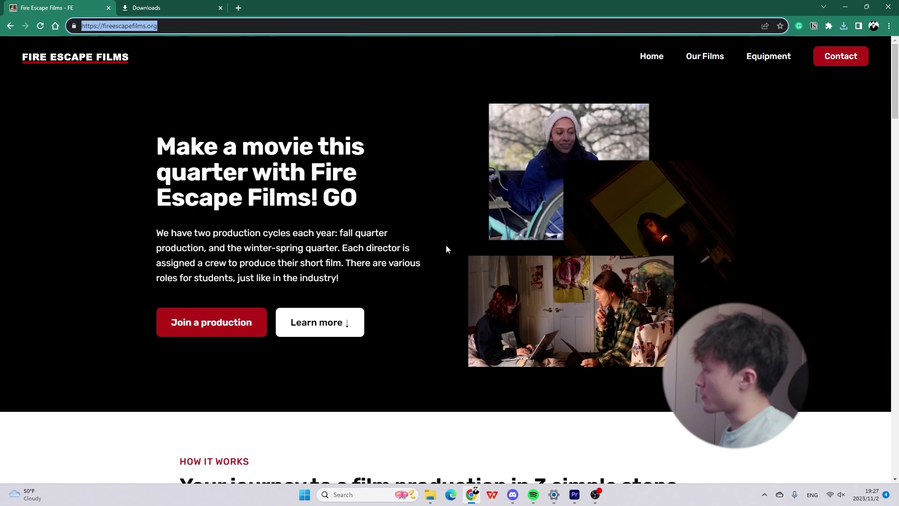
scroll(470, 257, "up", 6)
Go to the Equipment page and browse the Cameras section.
left_click(771, 64)
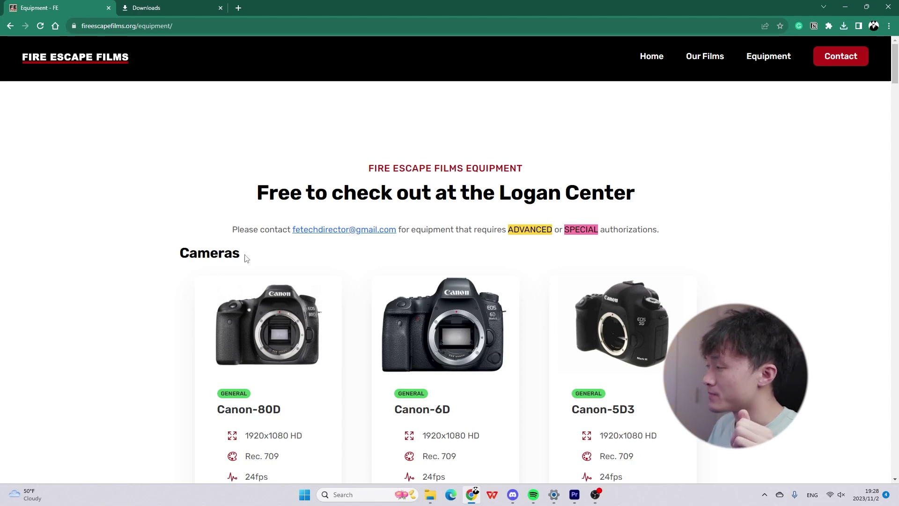
left_click_drag(247, 261, 175, 252)
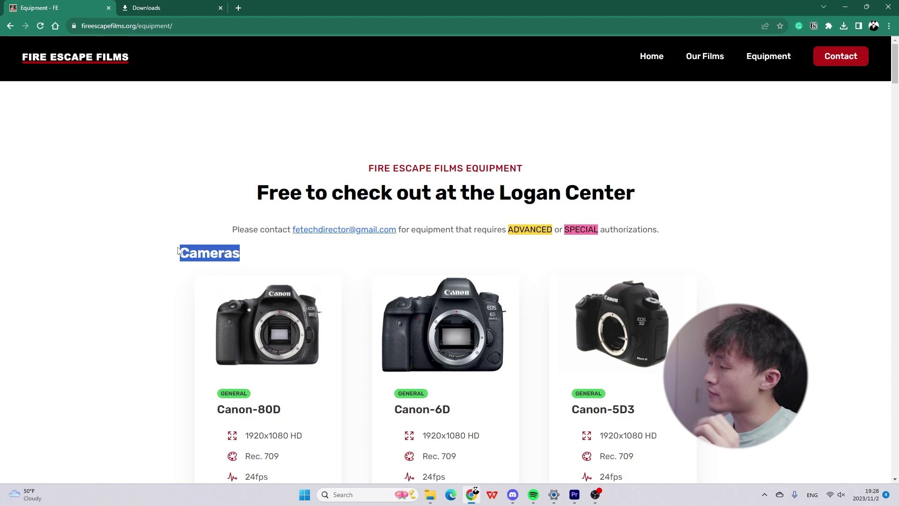
scroll(251, 255, "down", 5)
scroll(261, 234, "up", 3)
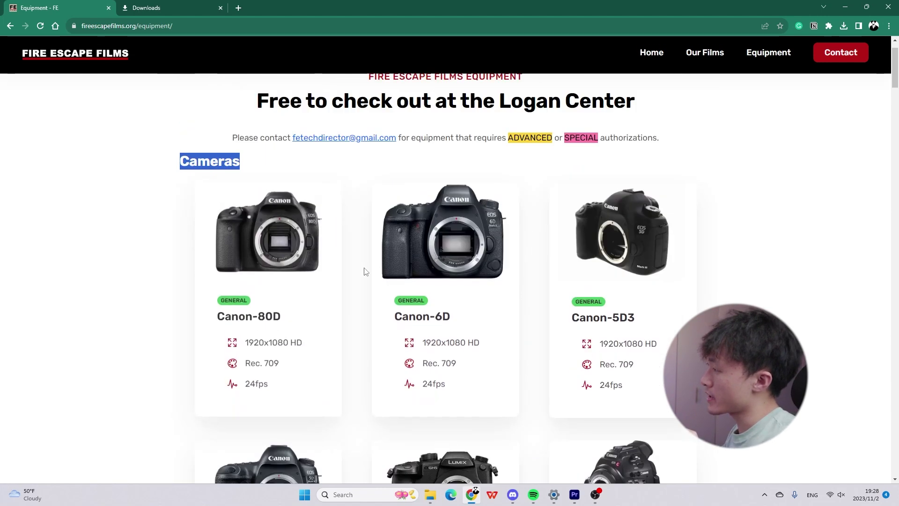
scroll(509, 337, "down", 5)
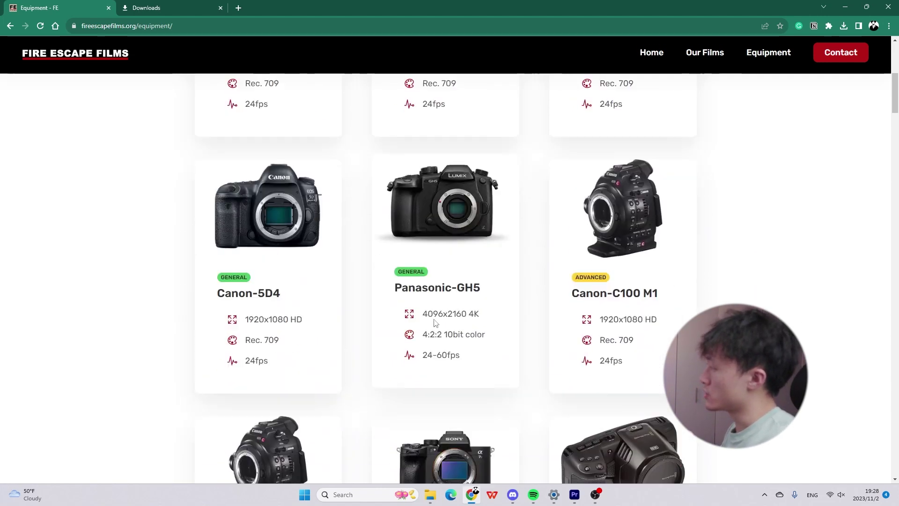
scroll(442, 300, "down", 5)
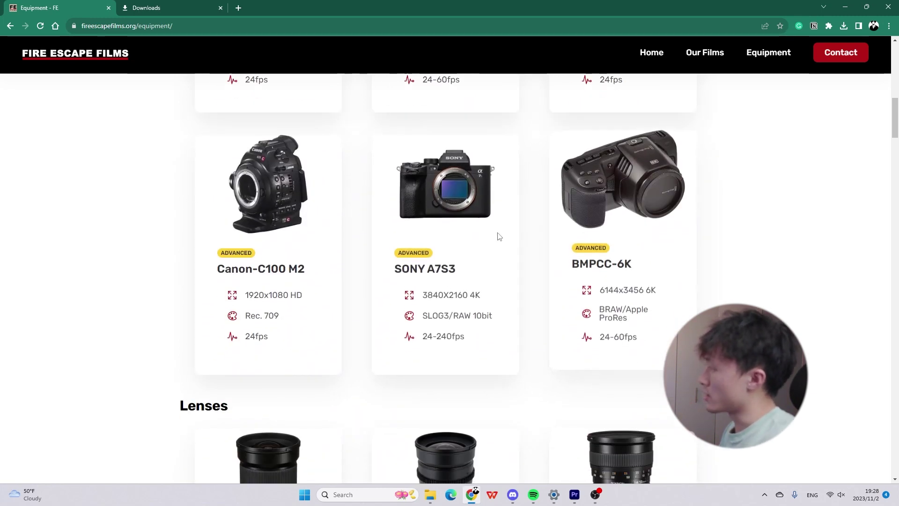
scroll(453, 305, "up", 10)
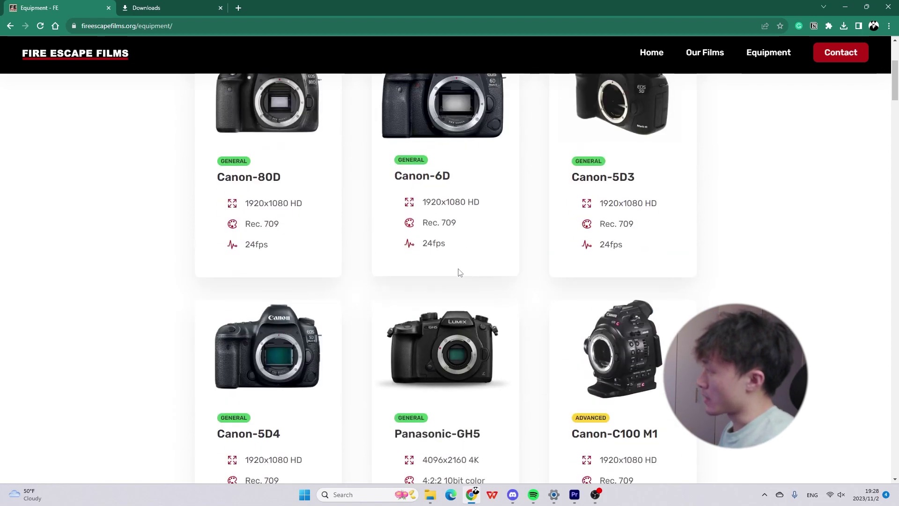
View the Canon-80D description and checkout link, then close its details.
left_click(276, 243)
left_click(301, 207)
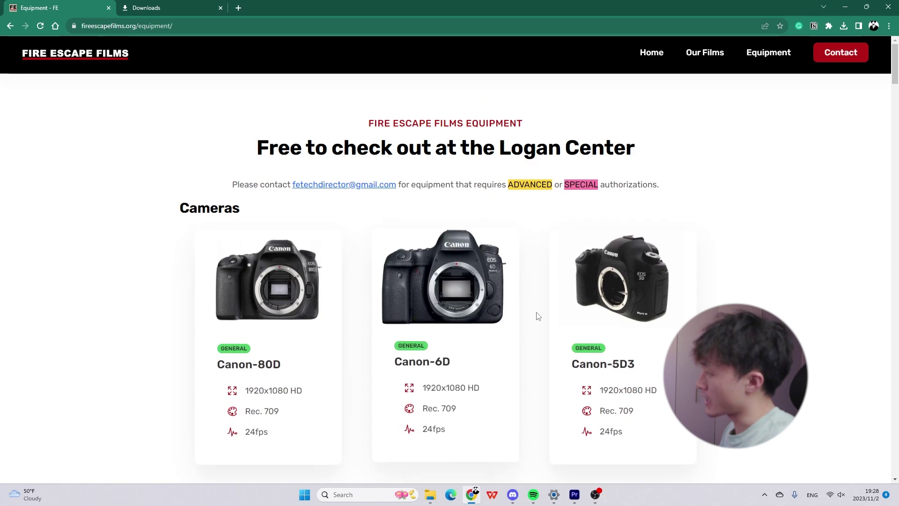
left_click(277, 290)
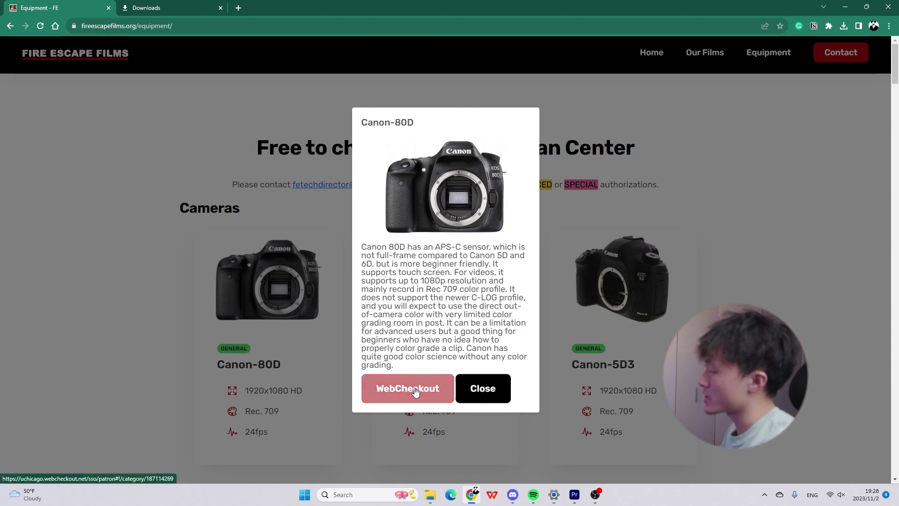
left_click(483, 388)
scroll(515, 375, "down", 10)
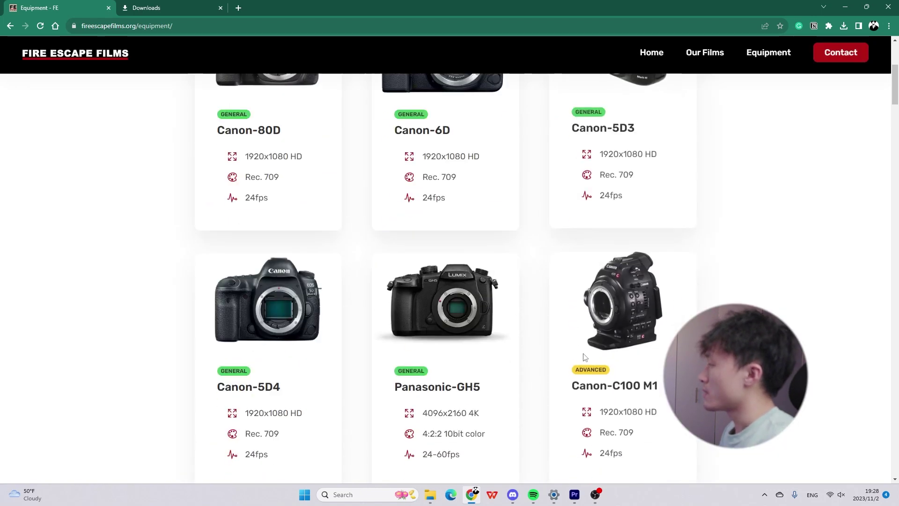
scroll(581, 350, "down", 8)
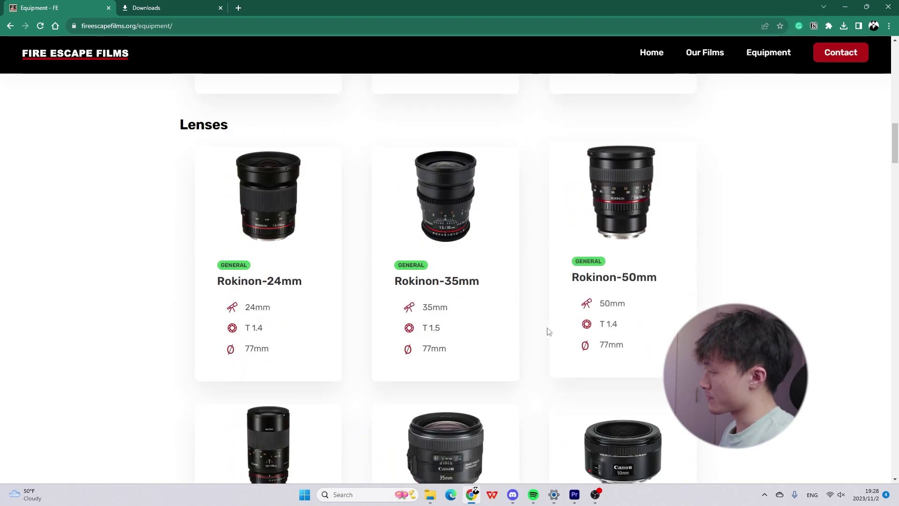
scroll(546, 331, "up", 2)
left_click_drag(233, 221, 172, 219)
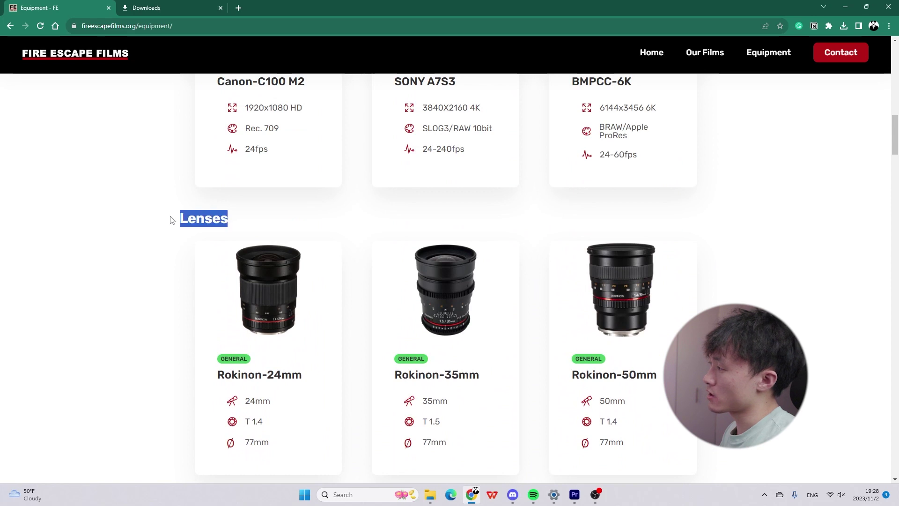
scroll(333, 309, "down", 3)
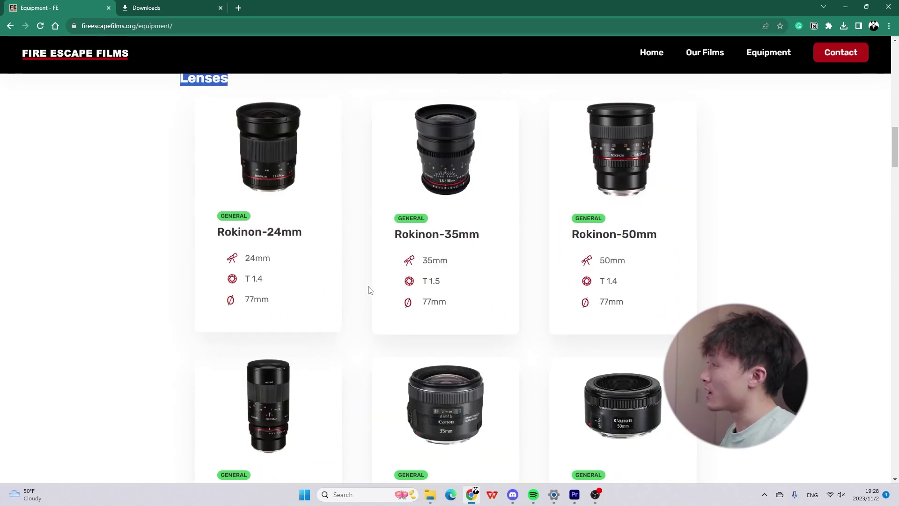
scroll(372, 298, "up", 5)
scroll(388, 250, "up", 6)
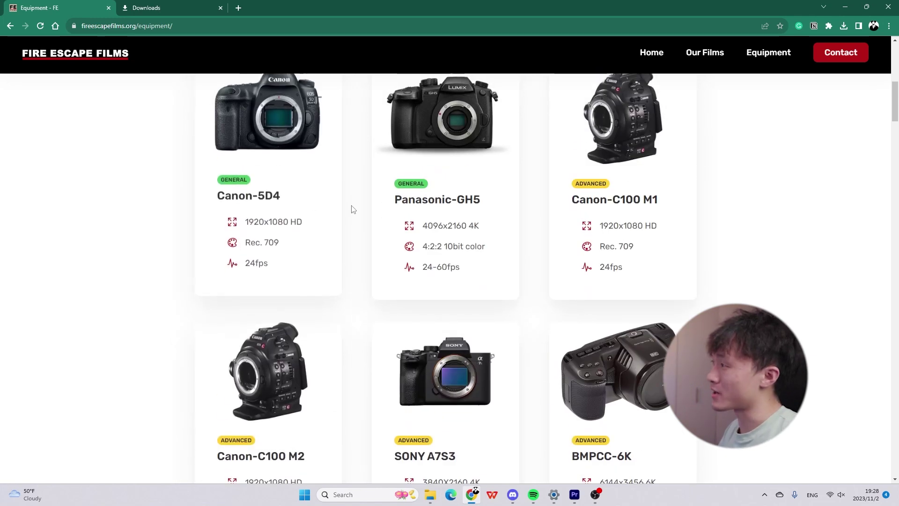
scroll(388, 235, "down", 4)
scroll(425, 202, "up", 5)
scroll(424, 202, "up", 3)
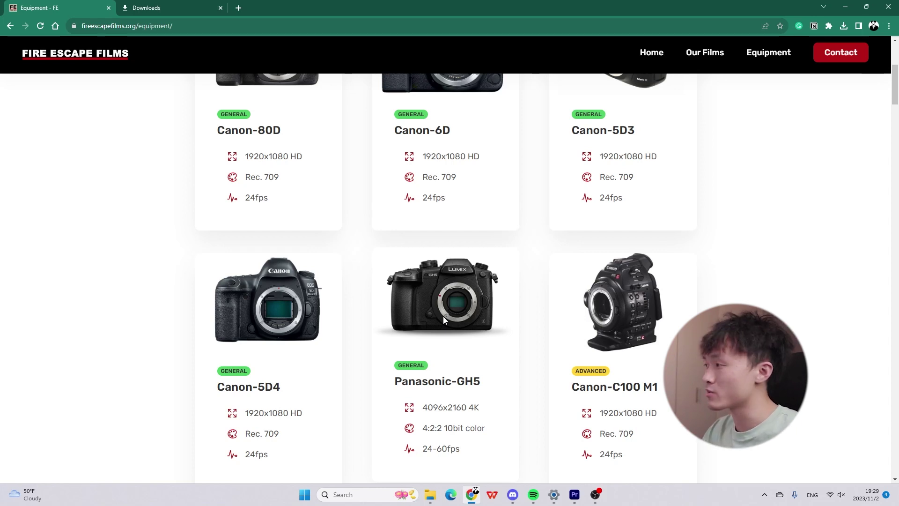
scroll(444, 319, "down", 15)
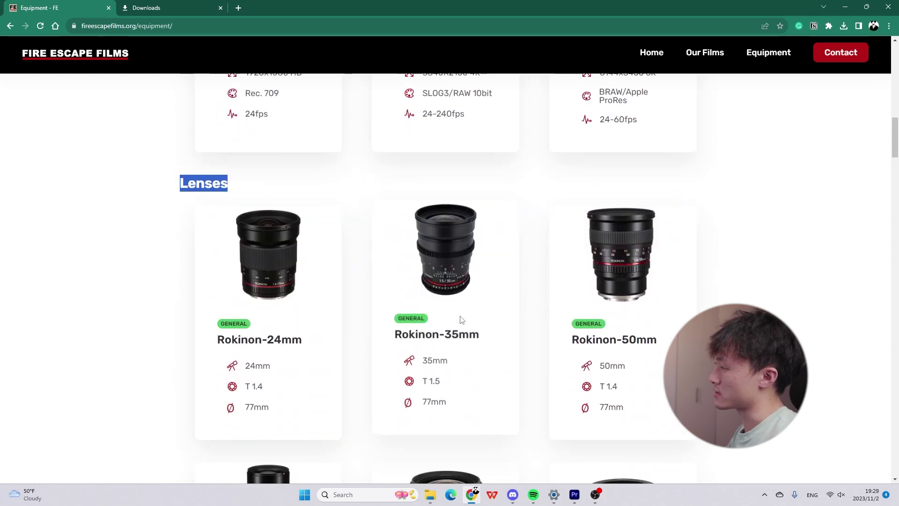
scroll(459, 318, "down", 10)
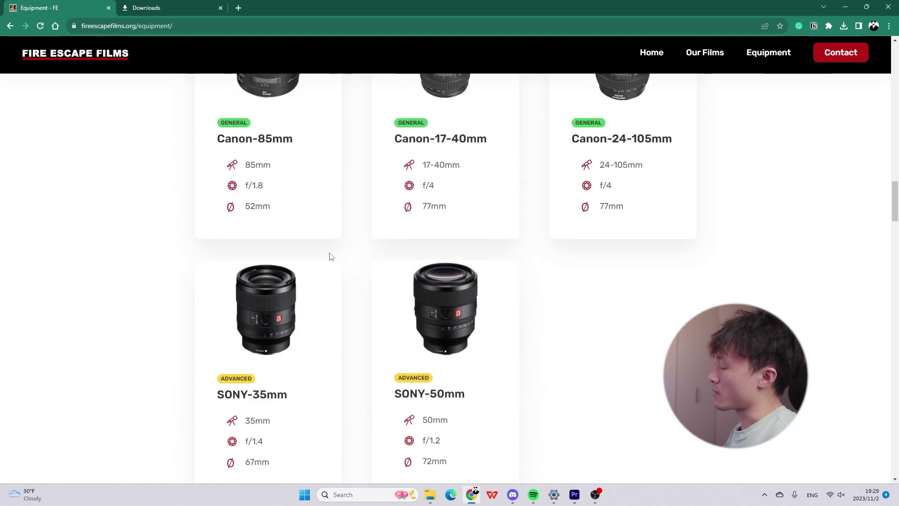
scroll(334, 346, "down", 1)
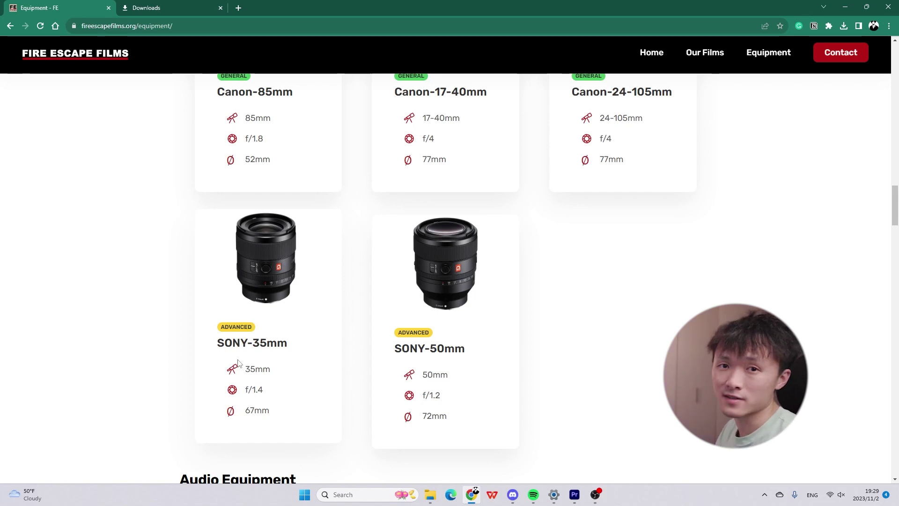
scroll(240, 359, "down", 7)
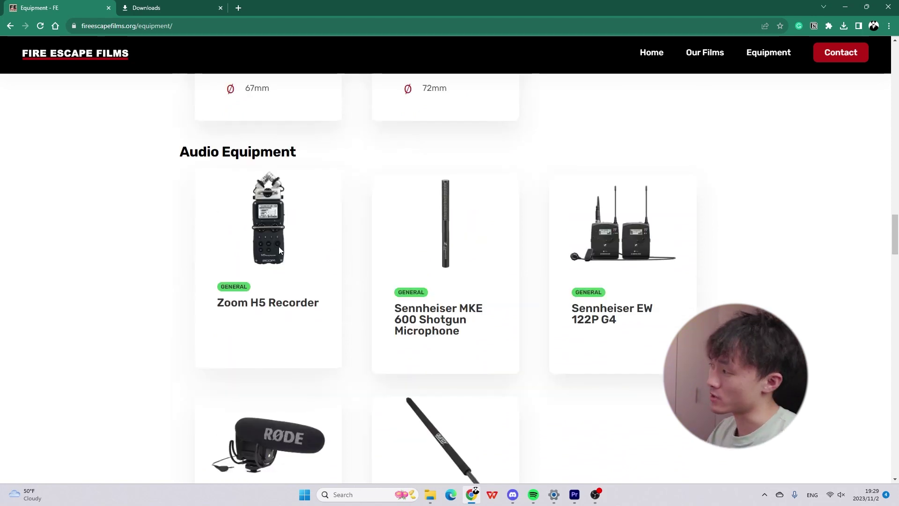
scroll(183, 182, "down", 2)
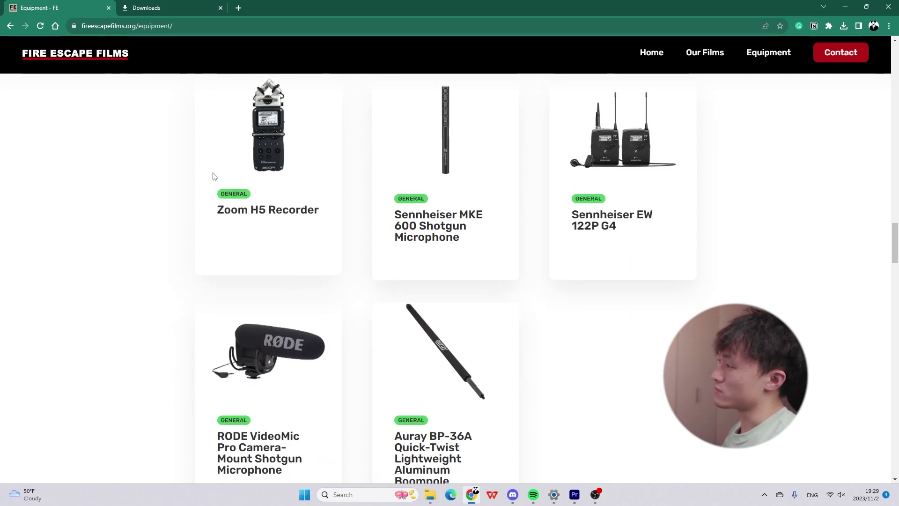
scroll(225, 209, "up", 2)
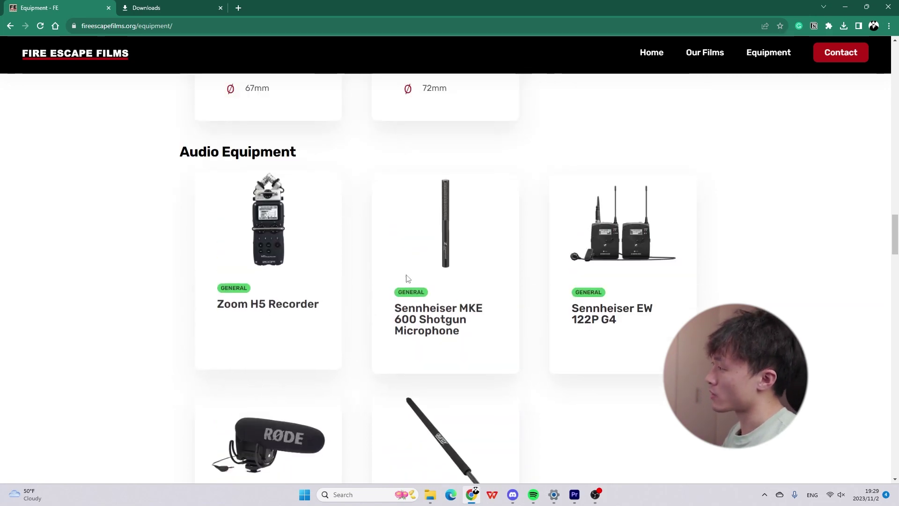
scroll(267, 228, "down", 3)
scroll(195, 209, "up", 2)
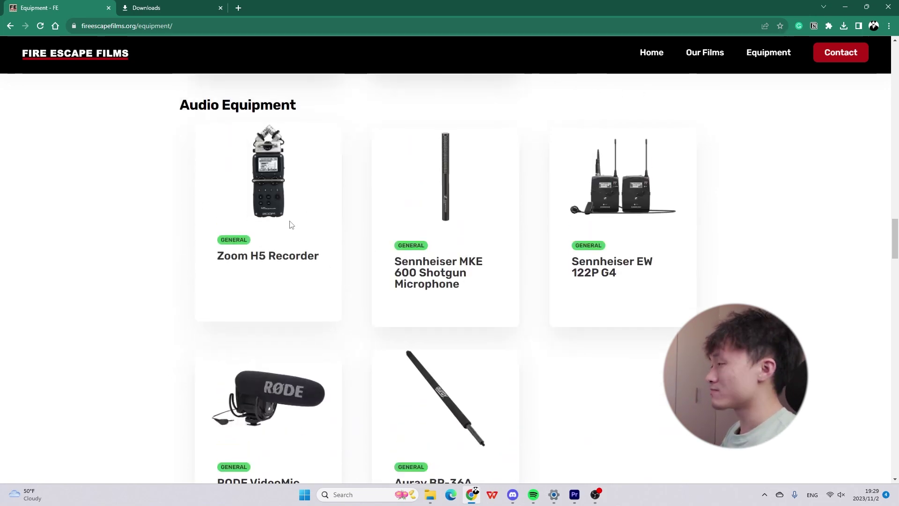
scroll(366, 298, "down", 12)
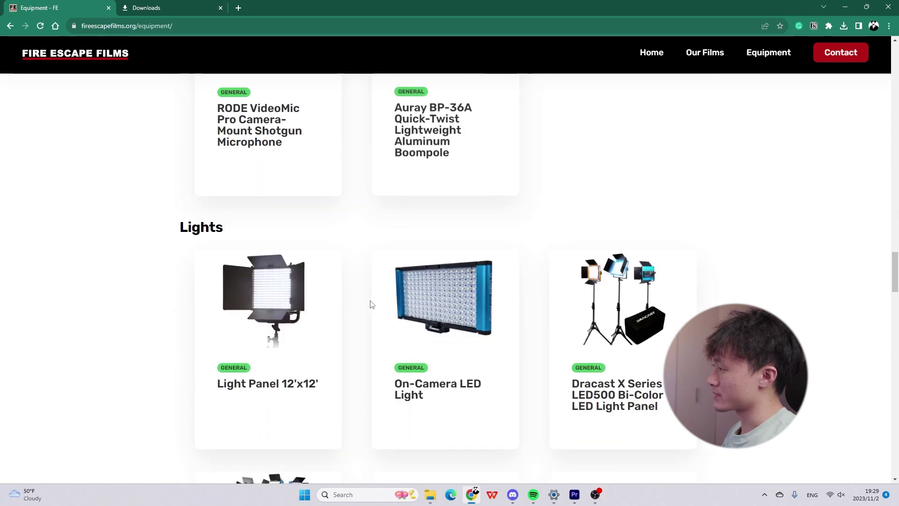
scroll(343, 331, "down", 7)
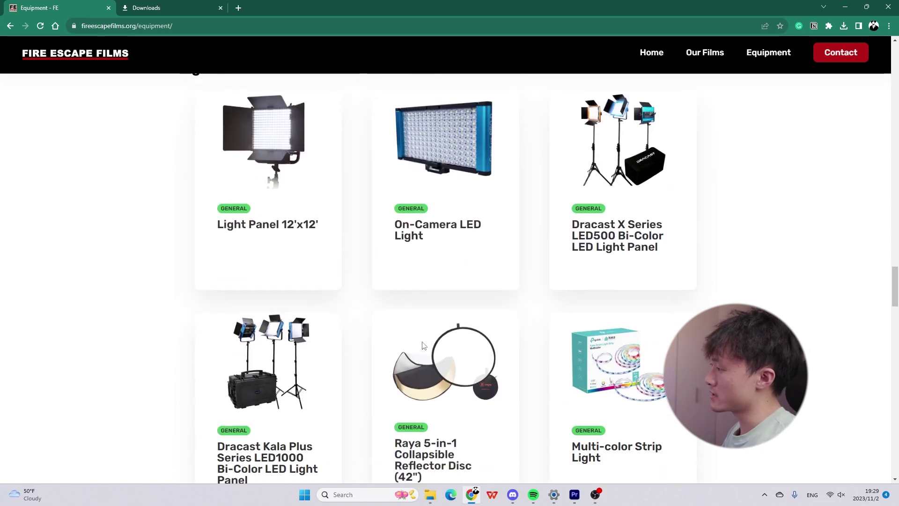
scroll(344, 331, "down", 4)
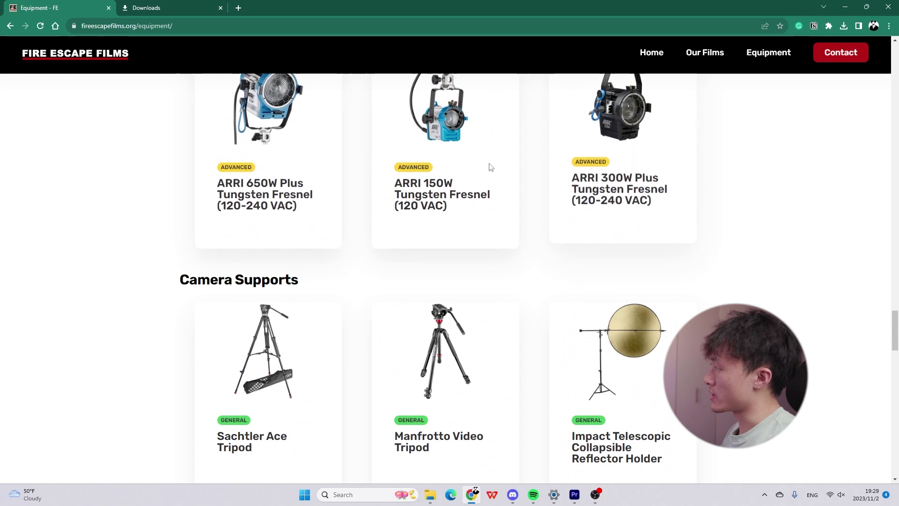
scroll(370, 327, "down", 8)
scroll(287, 243, "up", 4)
scroll(468, 299, "down", 2)
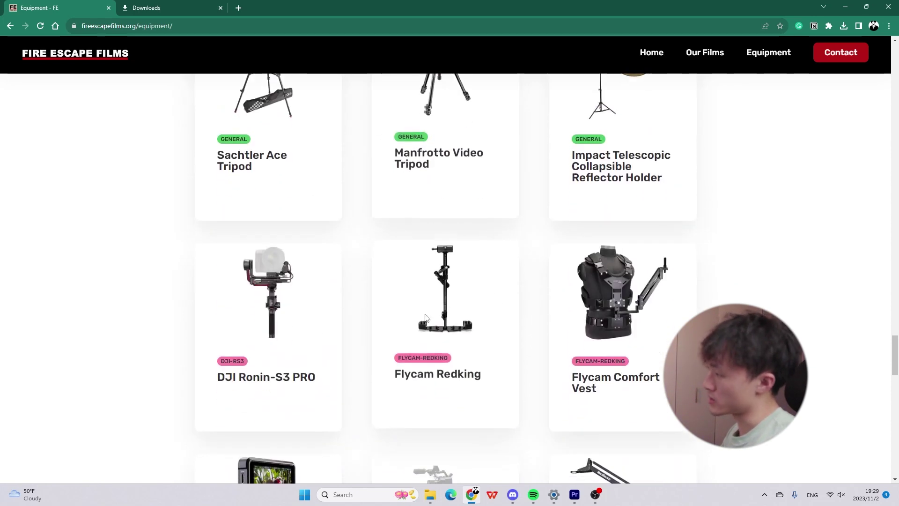
scroll(300, 303, "up", 2)
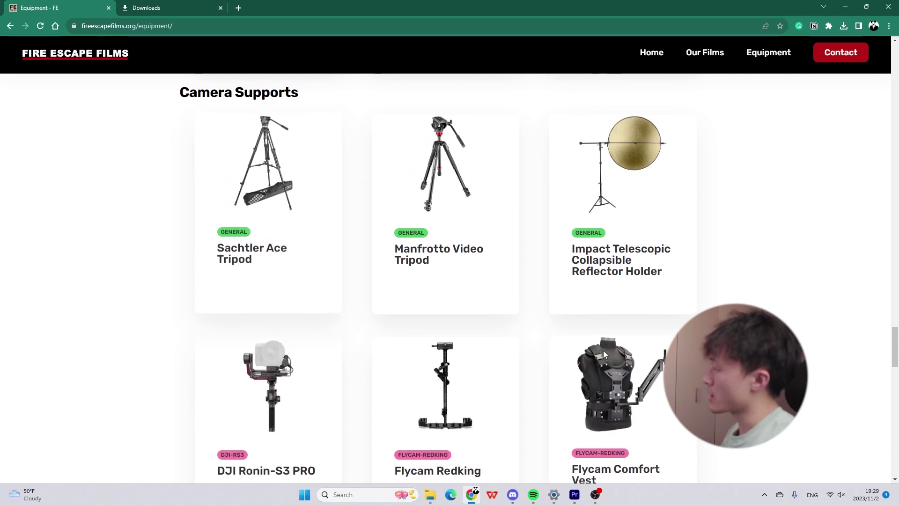
scroll(603, 351, "down", 4)
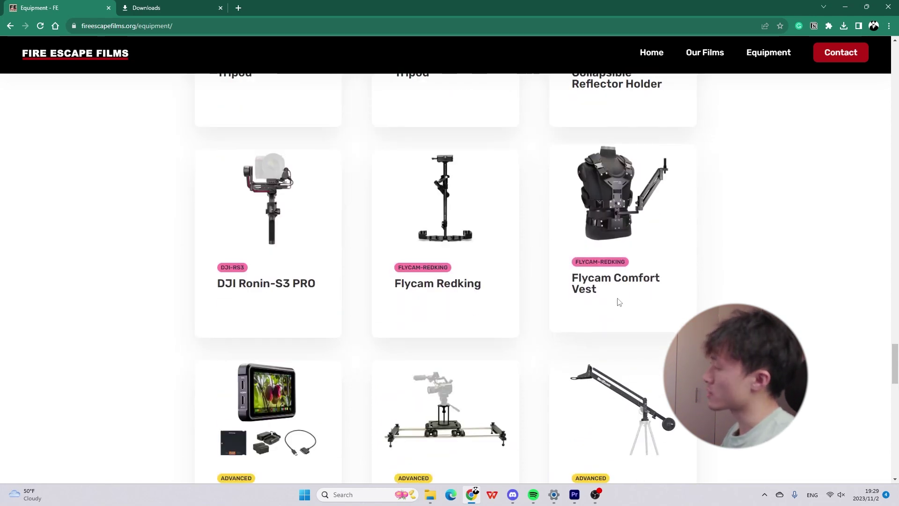
scroll(635, 309, "down", 3)
scroll(538, 351, "down", 4)
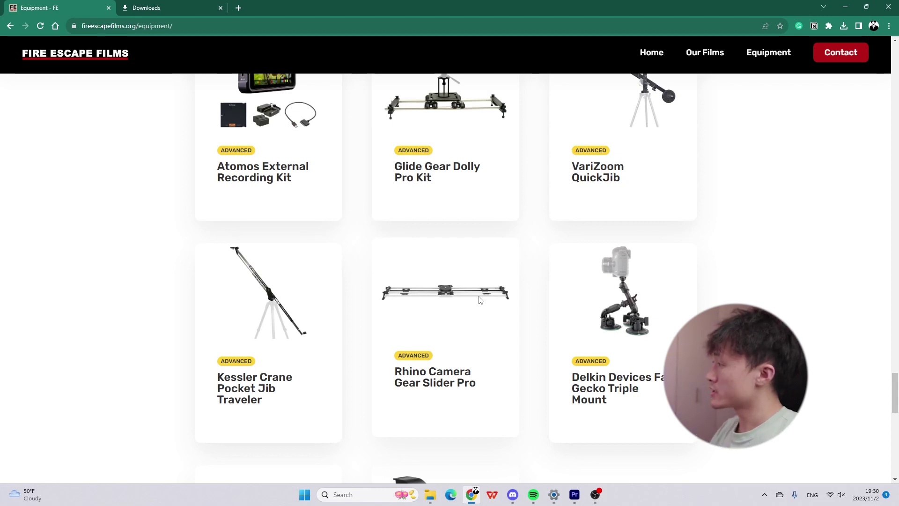
scroll(543, 327, "down", 6)
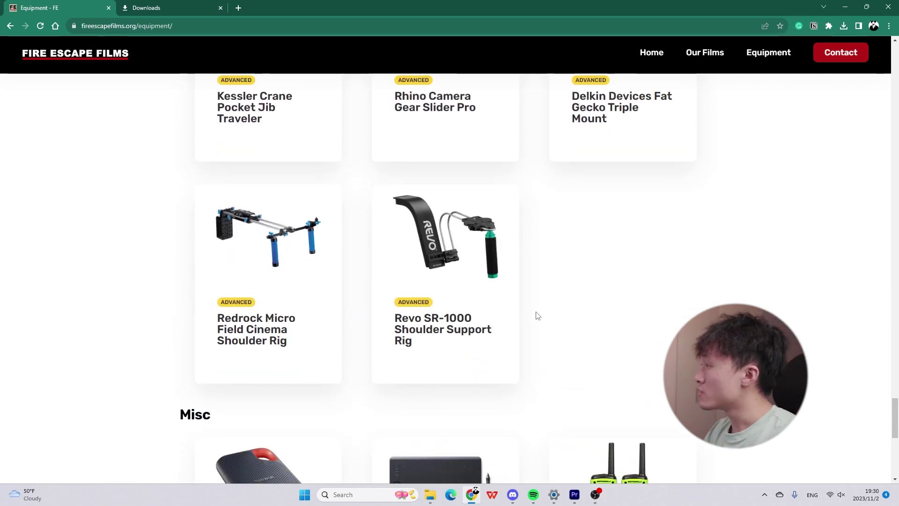
scroll(511, 301, "up", 5)
View and close the Rhino Camera Gear Slider Pro details.
left_click(455, 302)
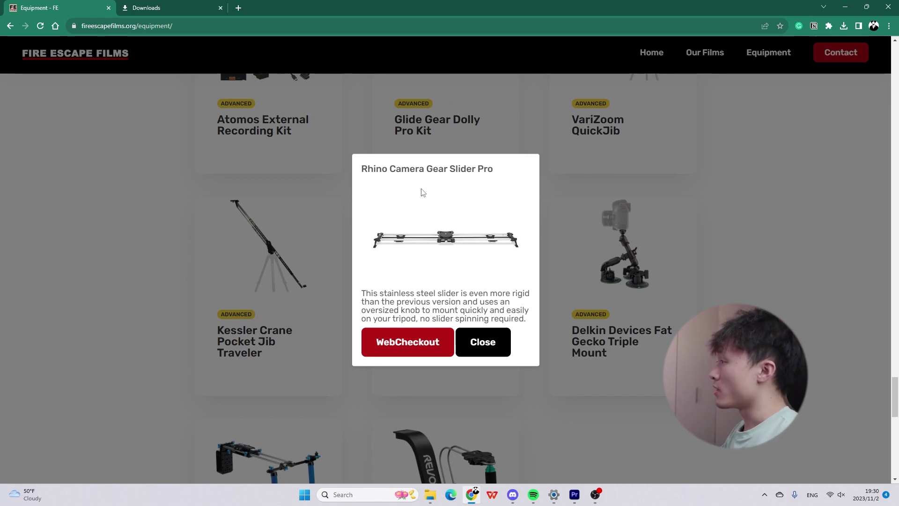
left_click(650, 237)
scroll(539, 267, "down", 3)
scroll(518, 187, "down", 2)
scroll(492, 211, "up", 4)
Open the Flycam Redking details and follow its WebCheckout reservation link.
scroll(468, 236, "down", 10)
scroll(468, 234, "up", 5)
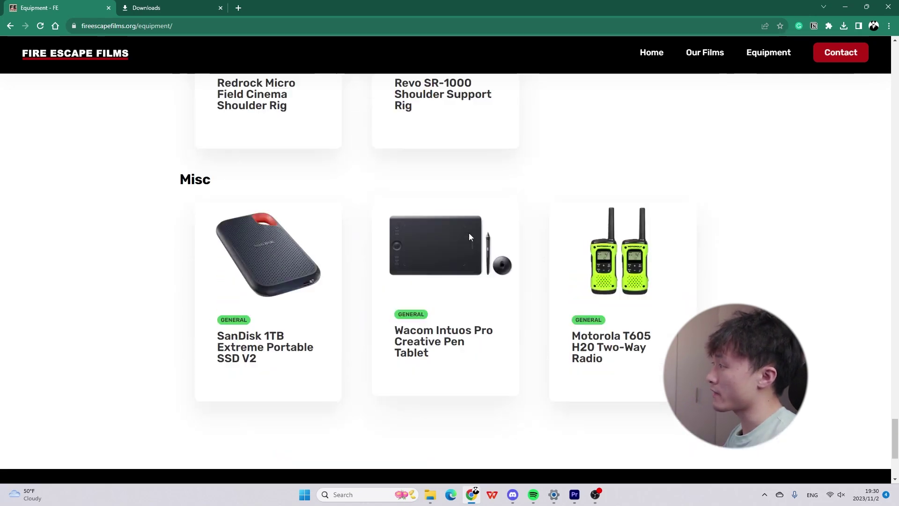
scroll(466, 239, "up", 6)
scroll(466, 239, "up", 8)
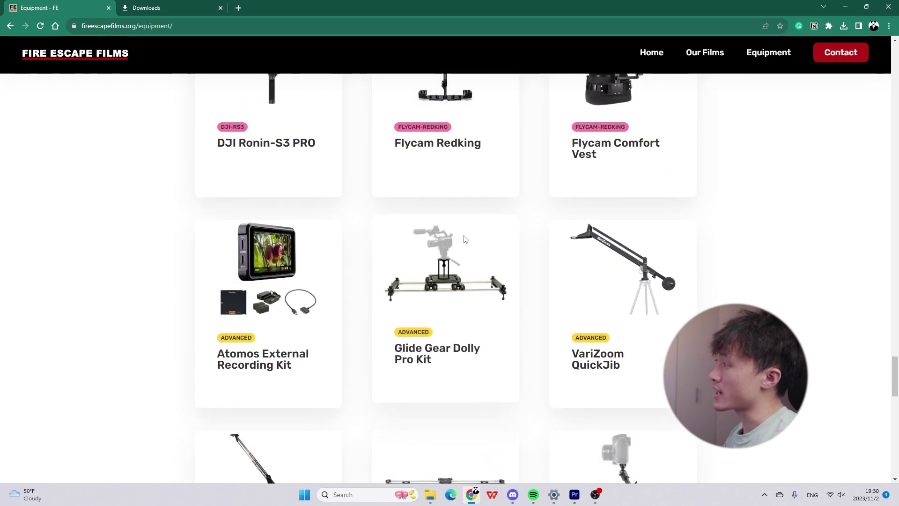
left_click(439, 245)
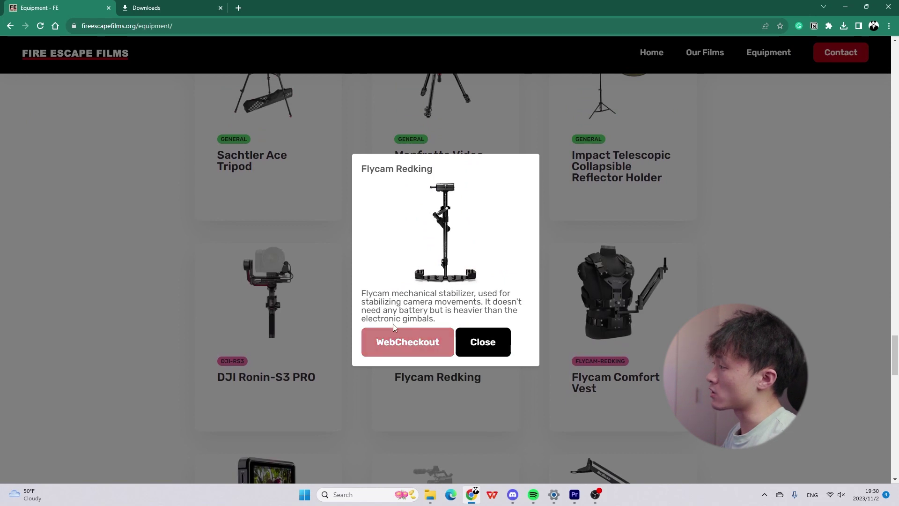
left_click(394, 333)
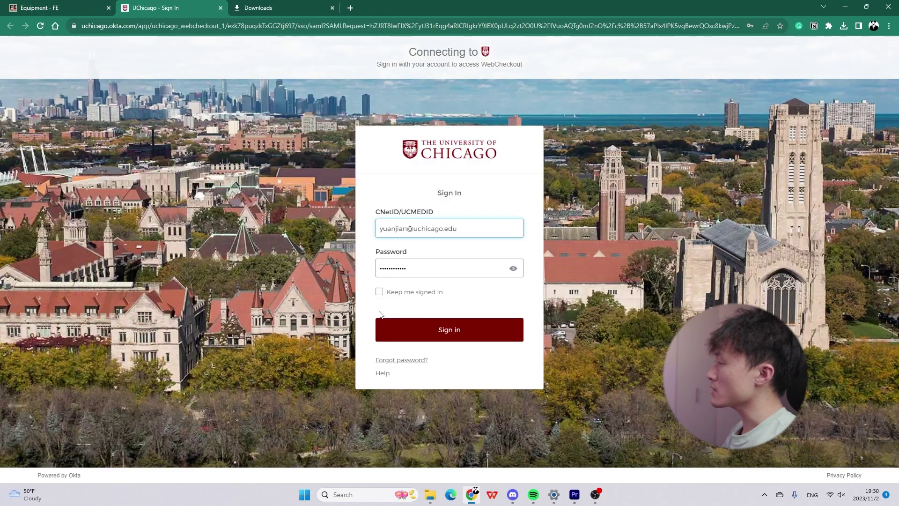
Submit the autofilled UChicago sign-in and proceed through verification to the Patron Portal.
left_click(449, 331)
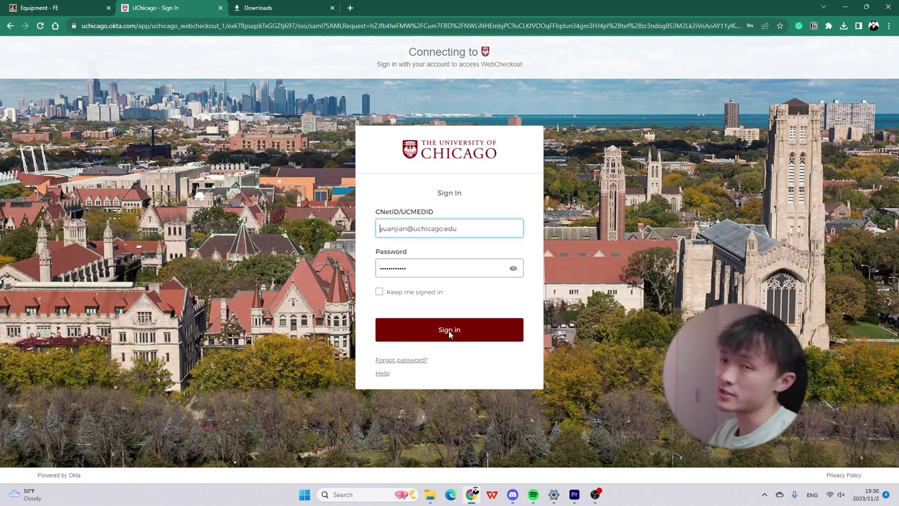
left_click(459, 333)
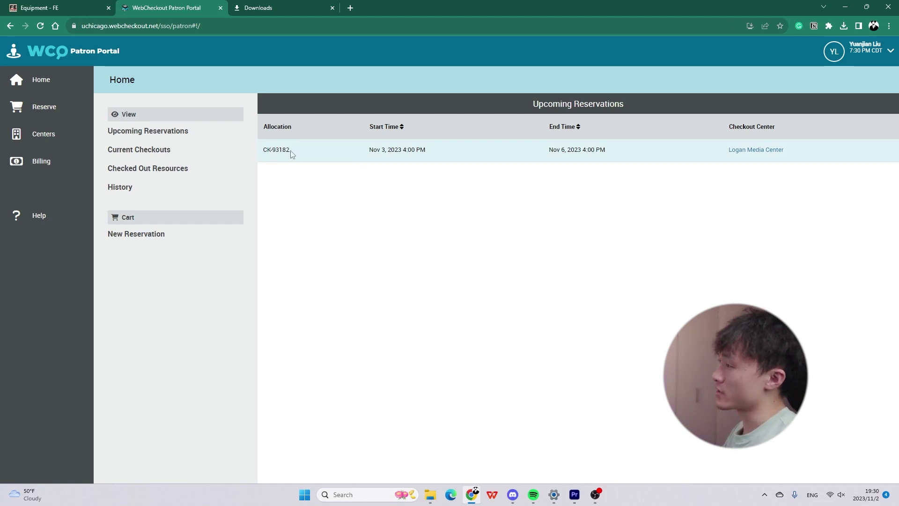
Start a new reservation and dismiss the Message of the Day.
left_click(53, 114)
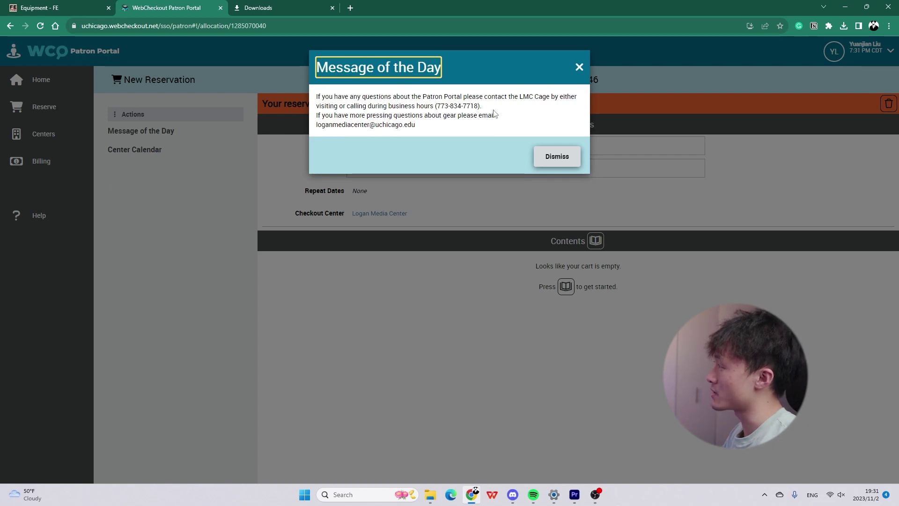
left_click(479, 105)
left_click_drag(479, 105, 434, 106)
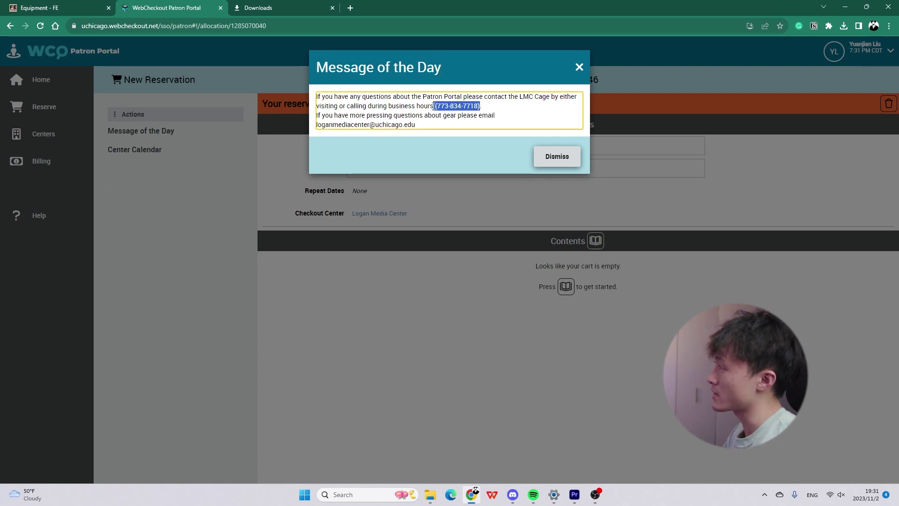
left_click(555, 160)
Set the reservation dates to start November 10 and end November 13, 2023.
left_click(384, 148)
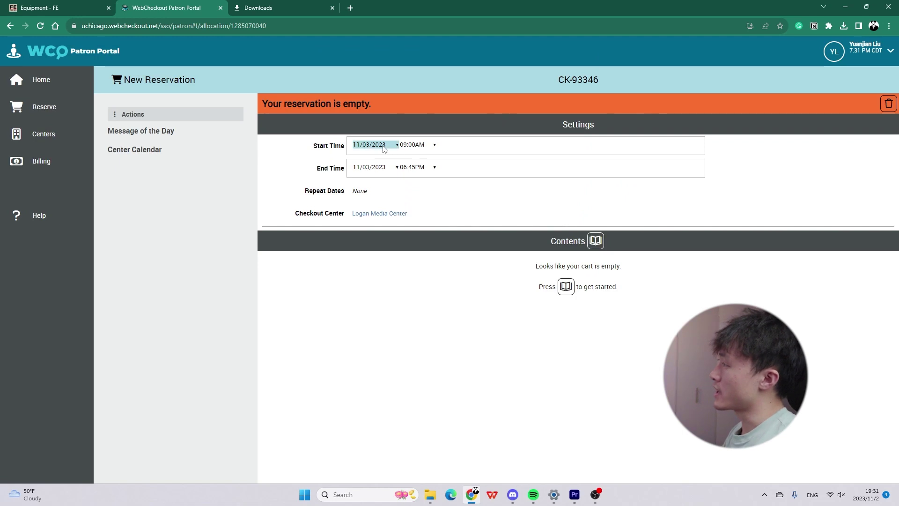
left_click(396, 145)
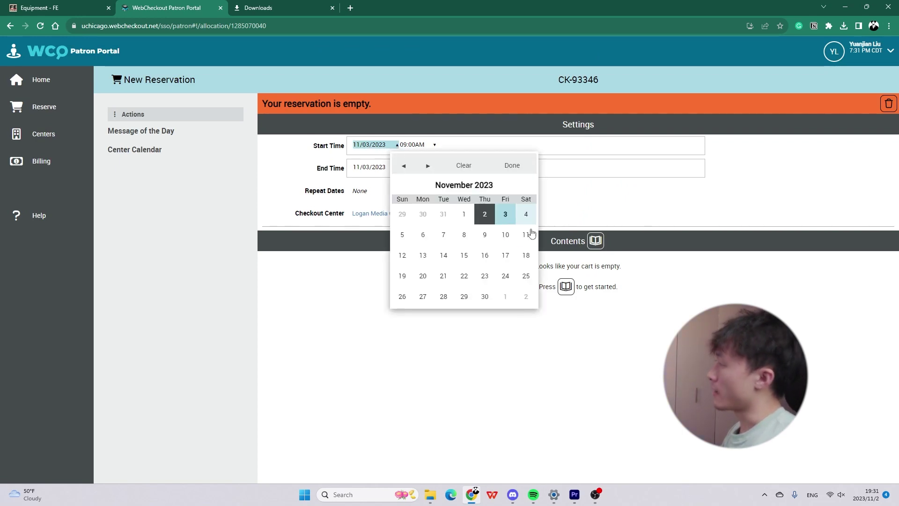
left_click(506, 241)
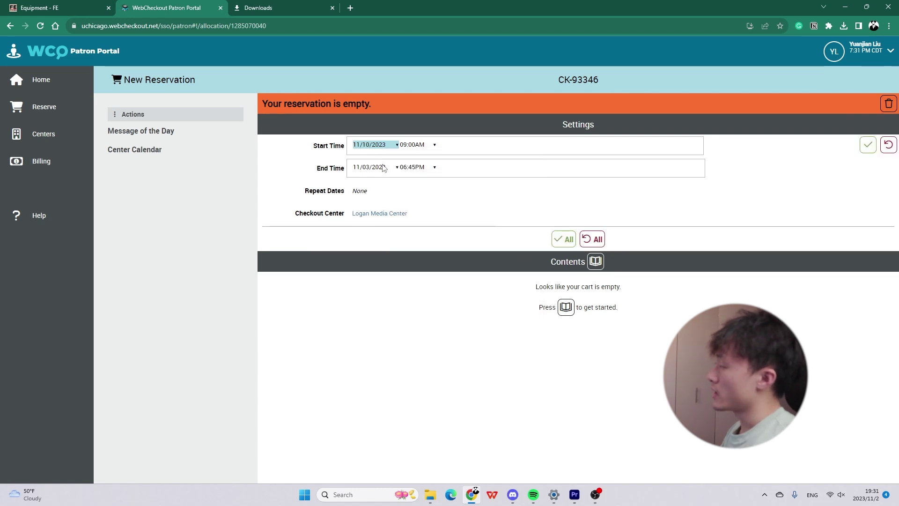
left_click(396, 169)
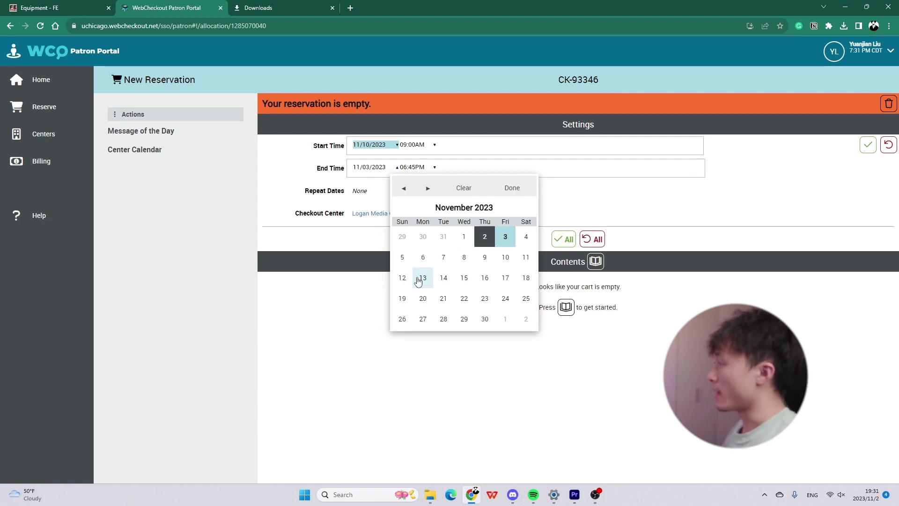
left_click(418, 280)
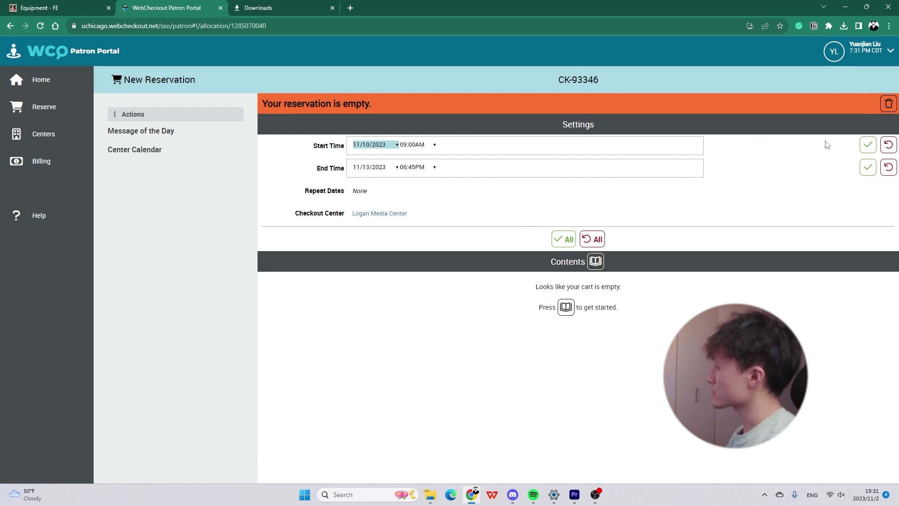
left_click(426, 195)
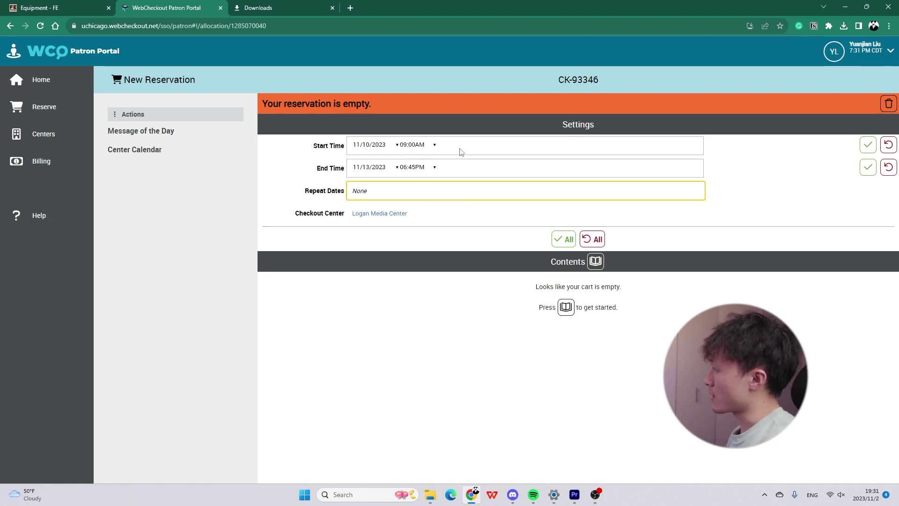
Set both start and end times to 4:00 PM and apply them.
left_click(435, 145)
left_click(443, 206)
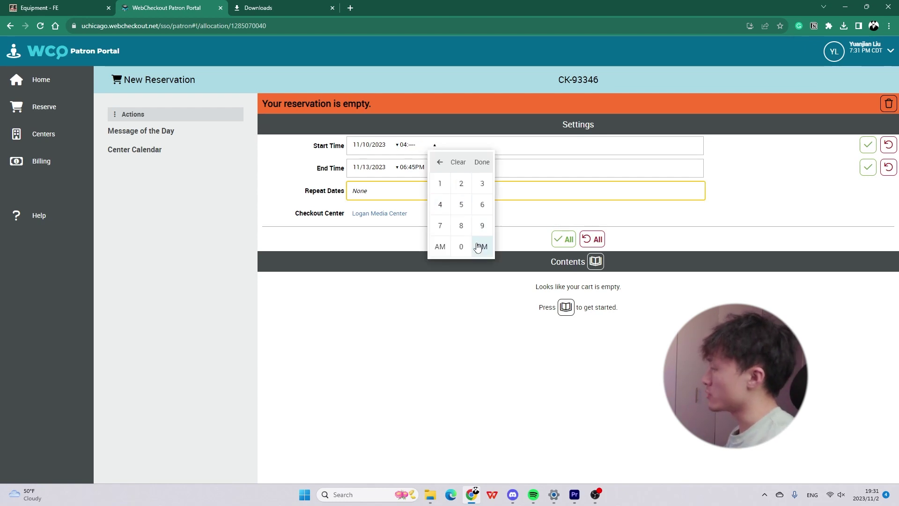
left_click(480, 248)
left_click(434, 168)
left_click(443, 228)
left_click(482, 270)
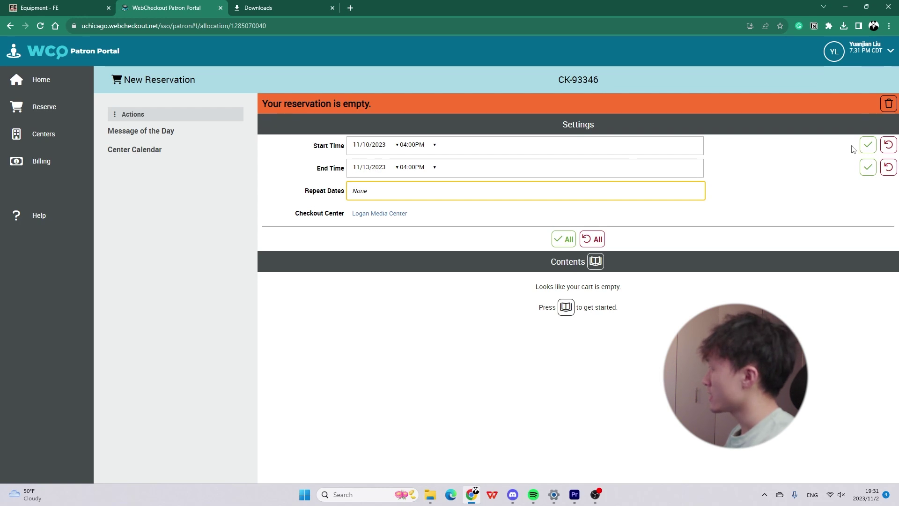
left_click(867, 146)
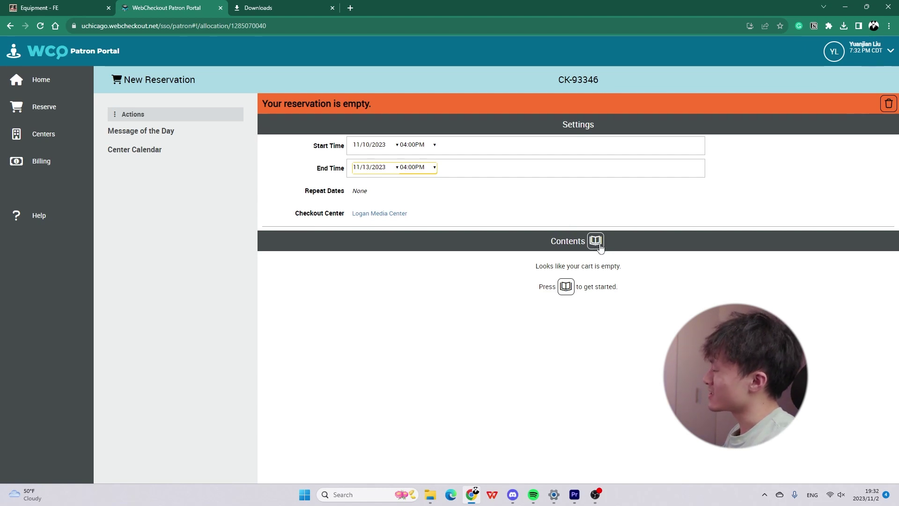
Add the LMC FE Shotgun & Zoom Recorder Bundle from LMC Fire Escape > LMC FE Audio.
left_click(595, 239)
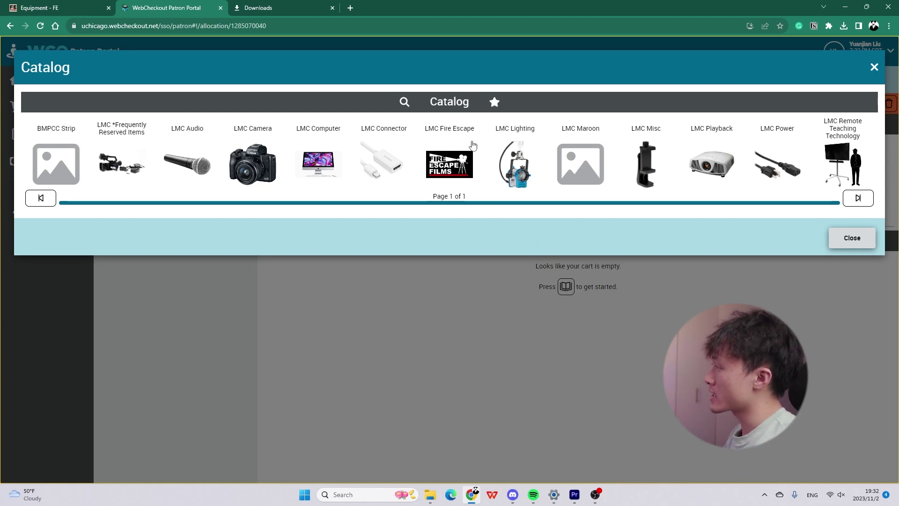
left_click(465, 174)
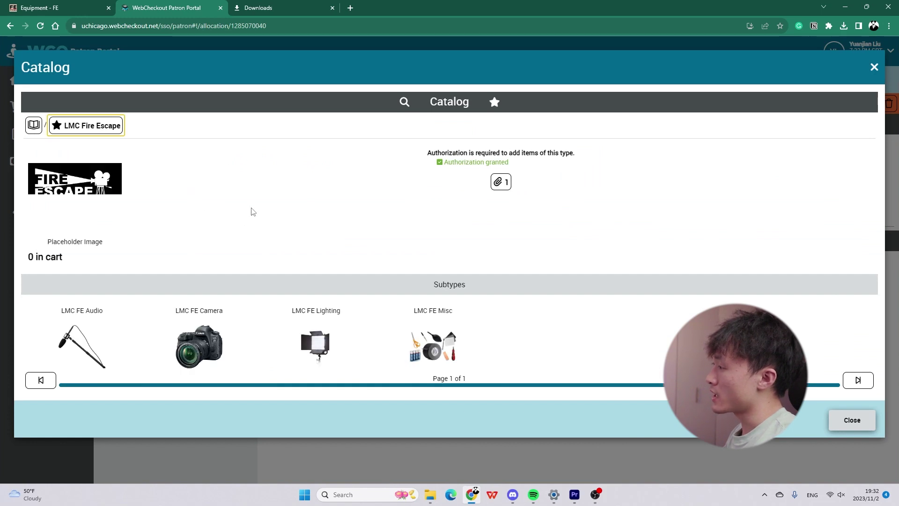
left_click(90, 341)
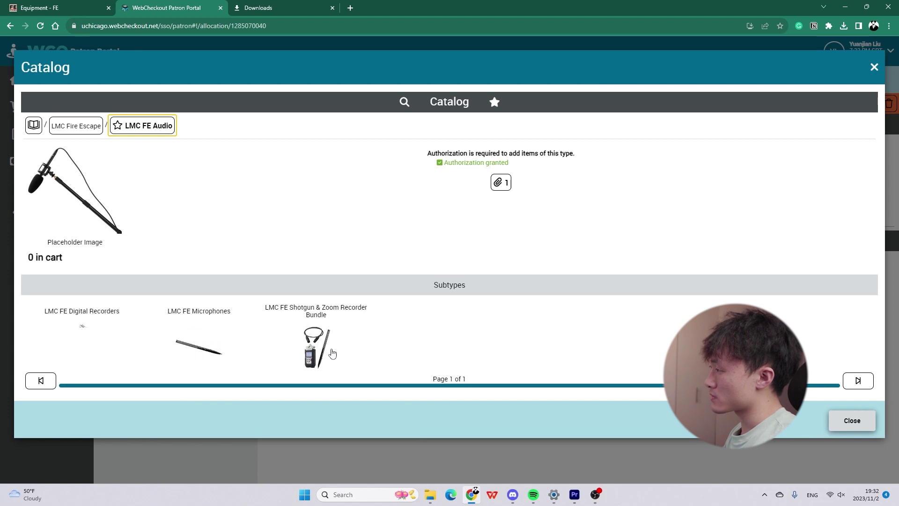
left_click(319, 333)
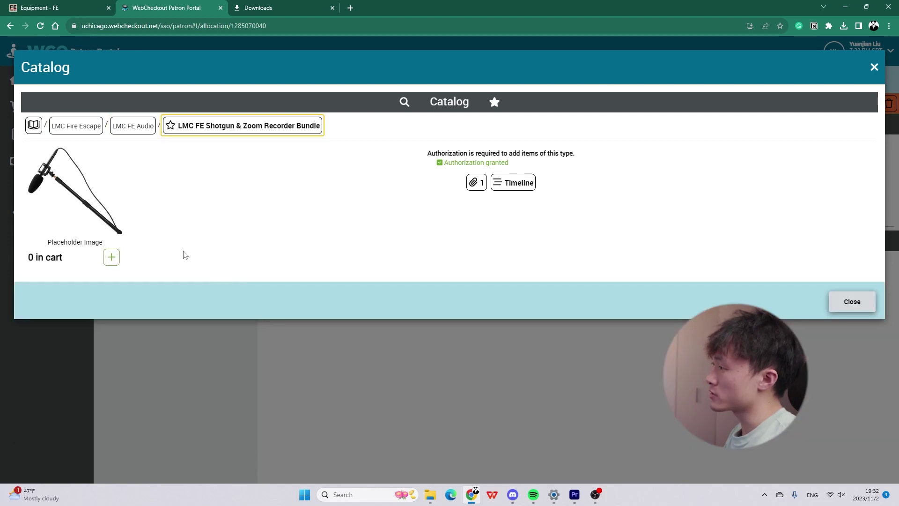
left_click(114, 259)
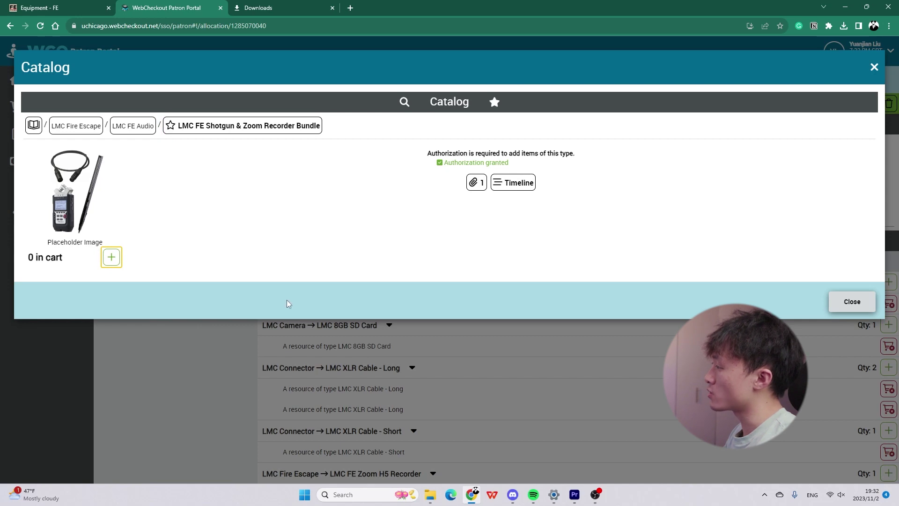
left_click(462, 411)
scroll(420, 295, "down", 6)
scroll(394, 291, "up", 5)
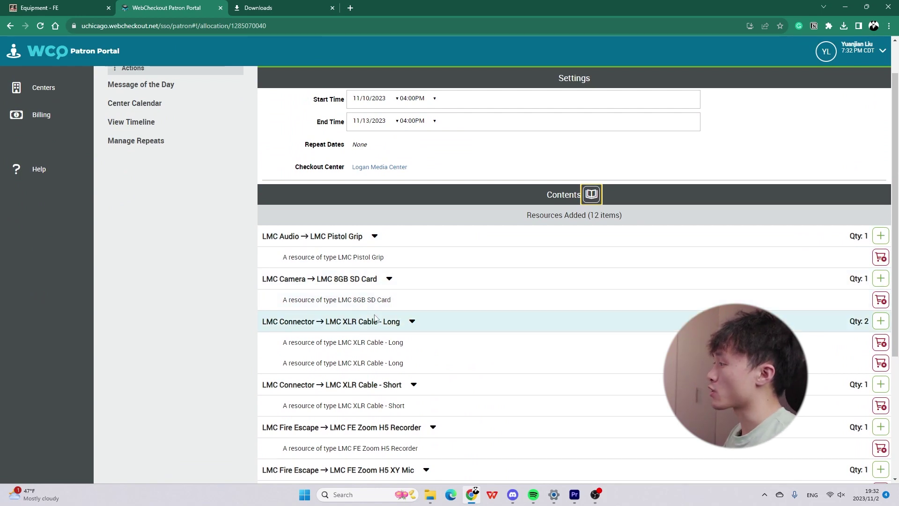
scroll(379, 323, "down", 4)
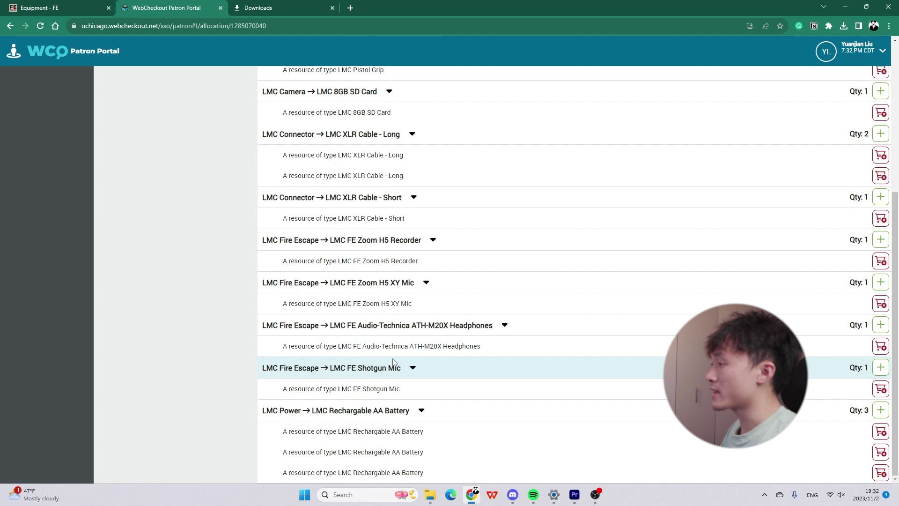
scroll(421, 307, "up", 3)
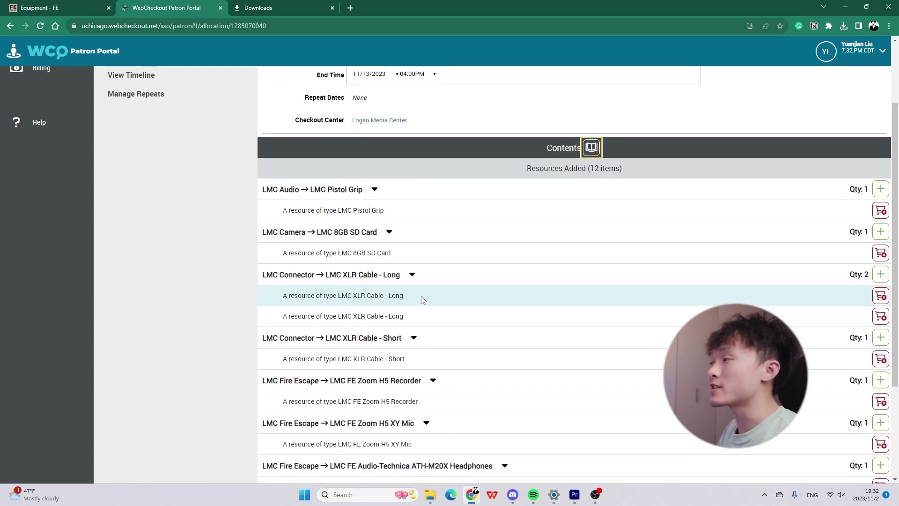
scroll(421, 296, "up", 2)
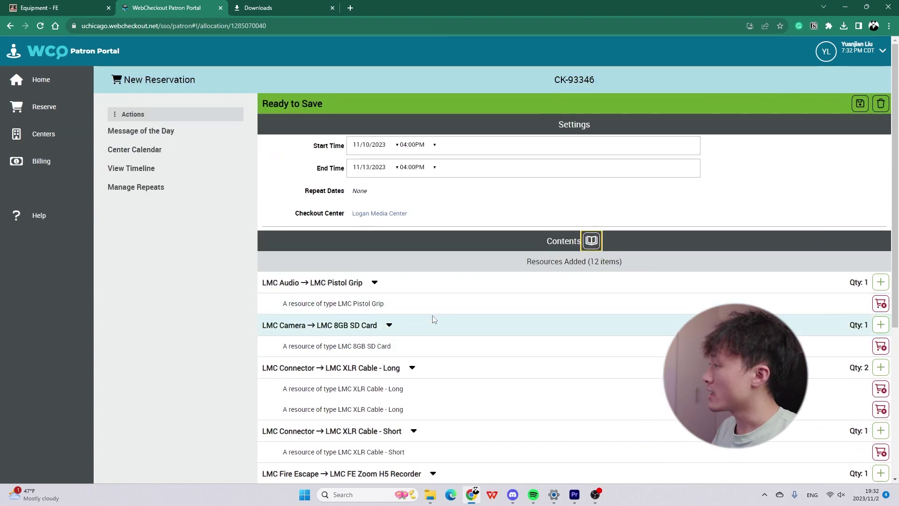
left_click(592, 241)
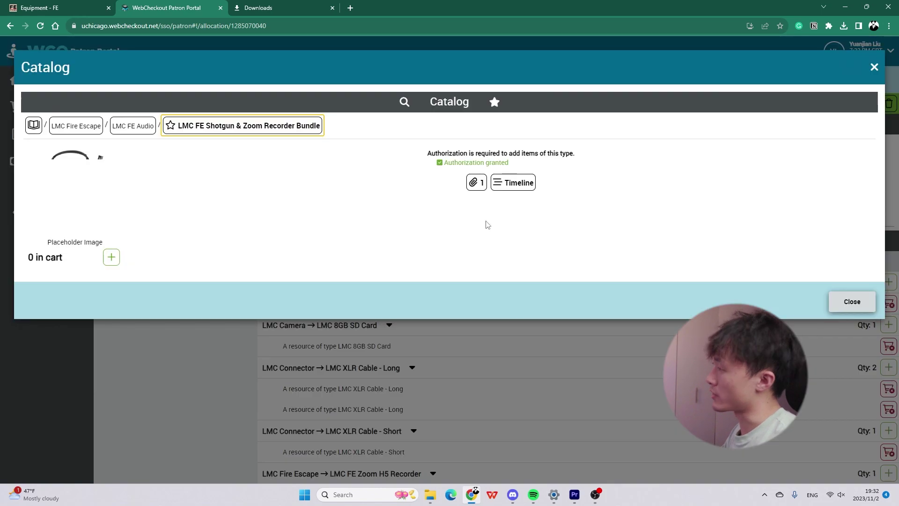
Add one LMC FE Boom Pole via Audio > Microphones > Mic Accessories, then return to LMC Fire Escape.
left_click(140, 127)
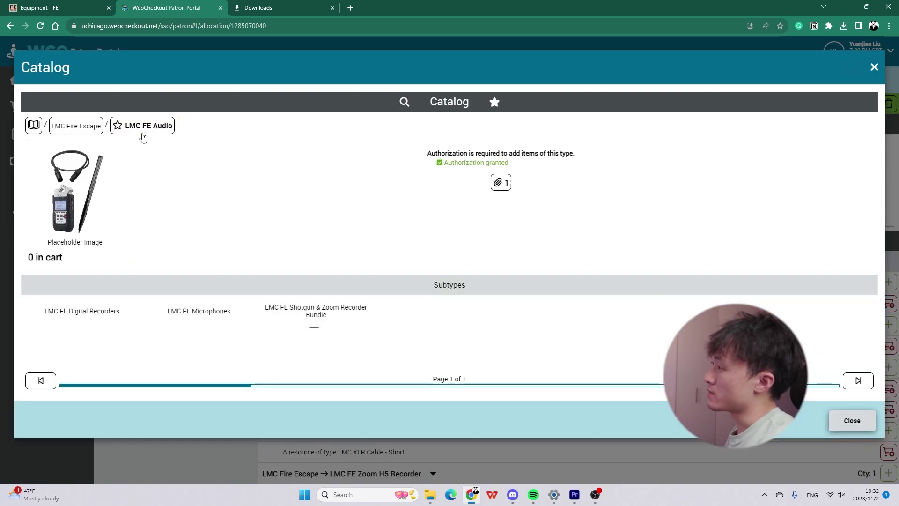
left_click(233, 309)
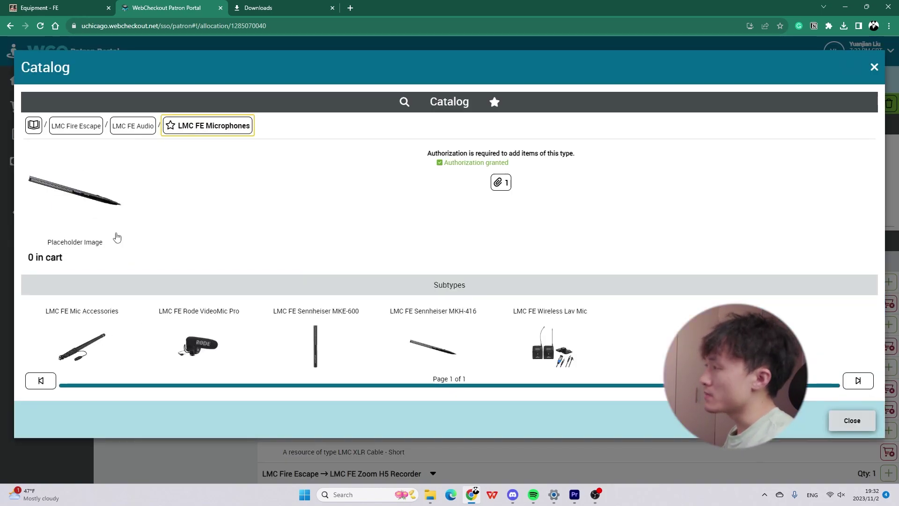
left_click(81, 343)
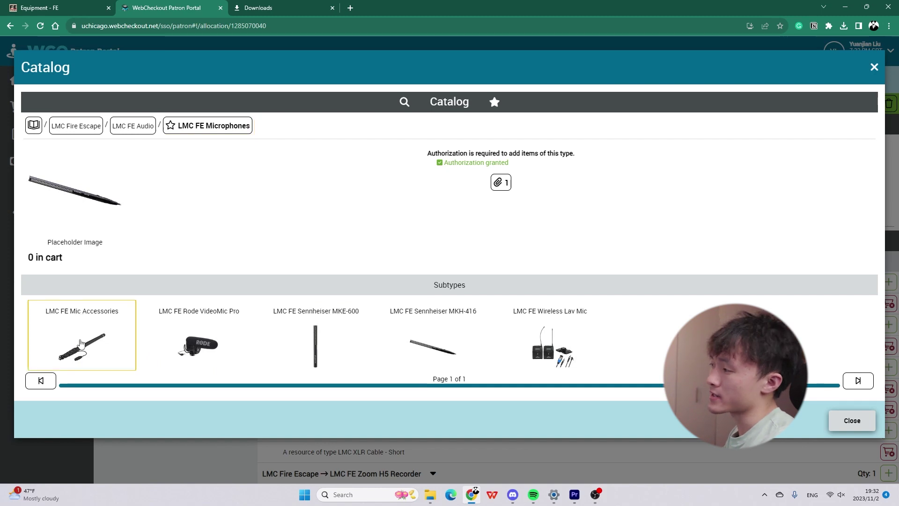
left_click(86, 353)
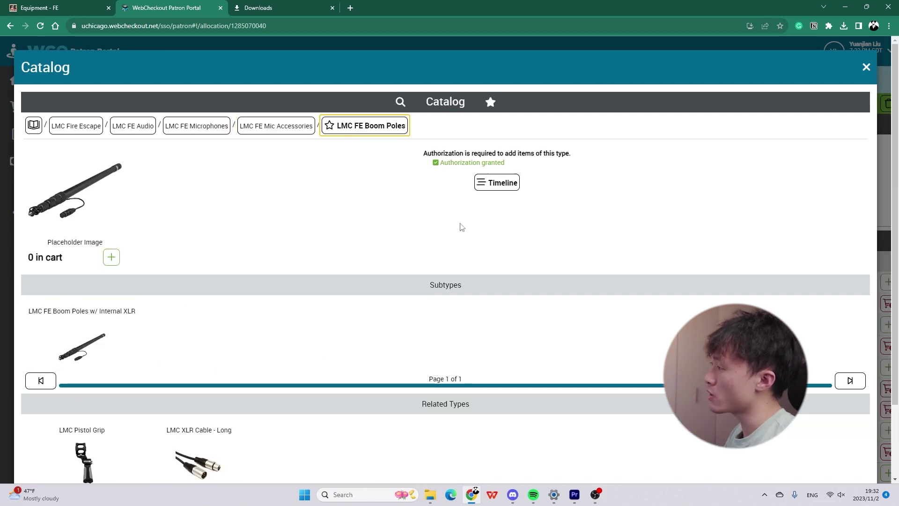
left_click(118, 259)
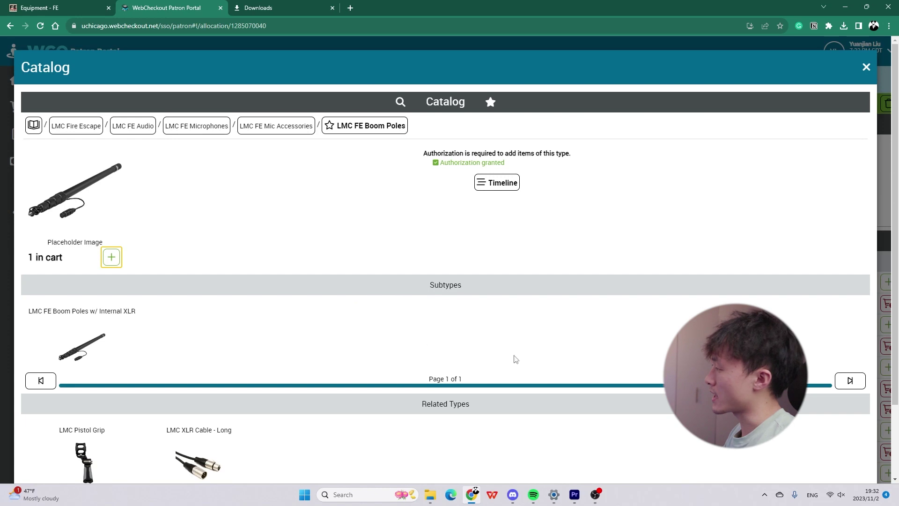
left_click(180, 132)
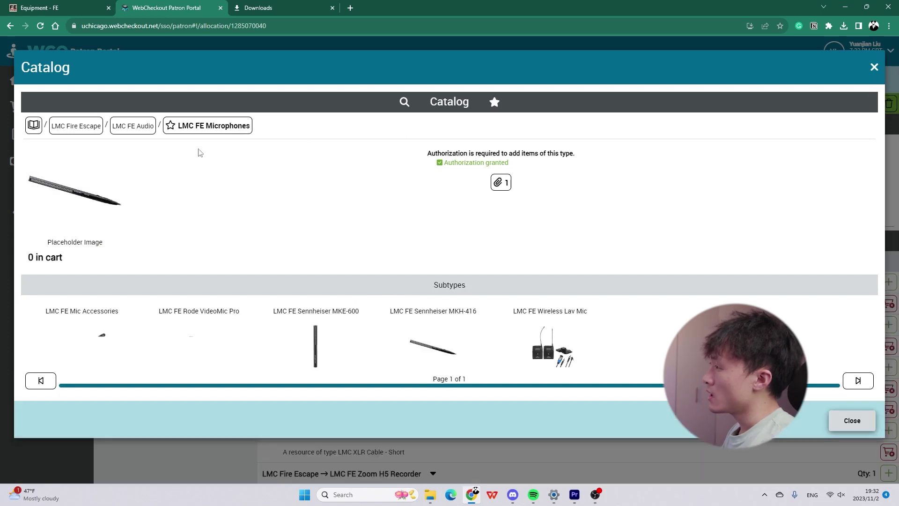
left_click(134, 133)
left_click(87, 131)
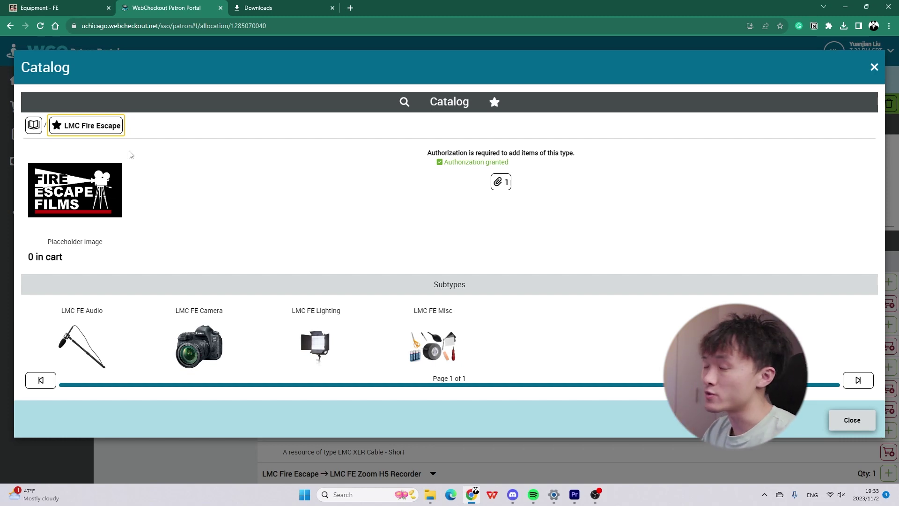
Browse LMC FE Camera > Digital Camera, checking DSLR before opening Mirrorless Camera.
left_click(206, 317)
left_click(444, 351)
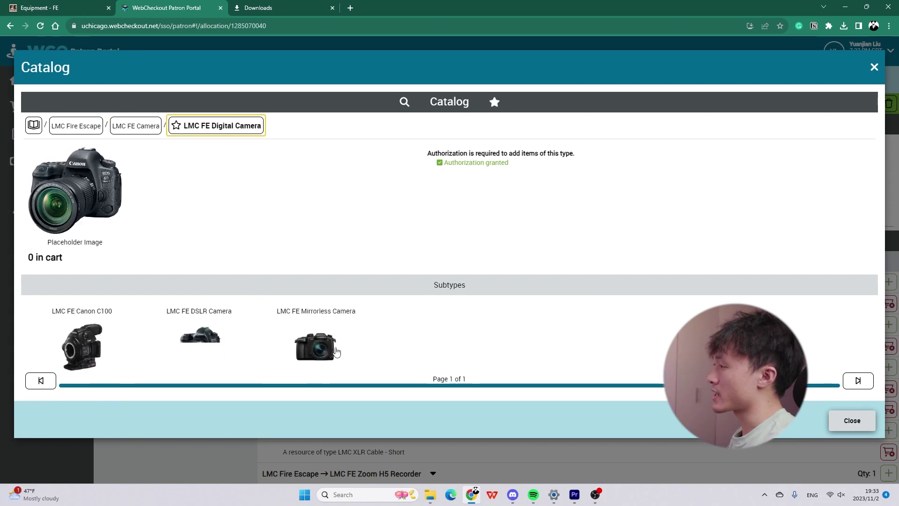
left_click(211, 331)
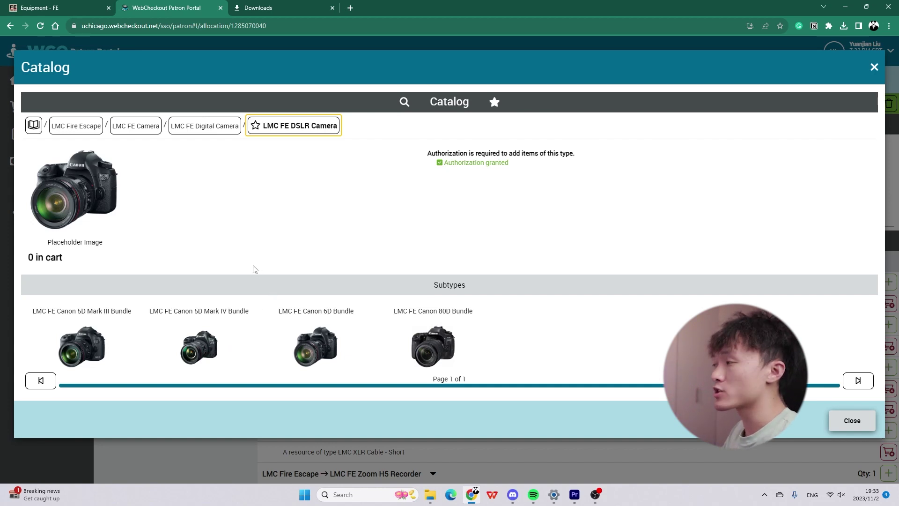
left_click(236, 122)
left_click(378, 299)
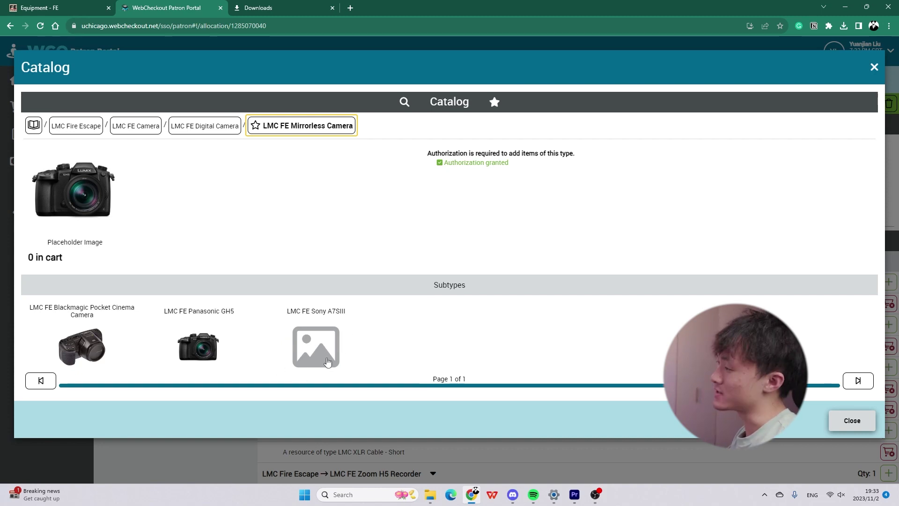
Add two Sony A7SIII Bundles and go back up to LMC FE Mirrorless Camera.
left_click(321, 353)
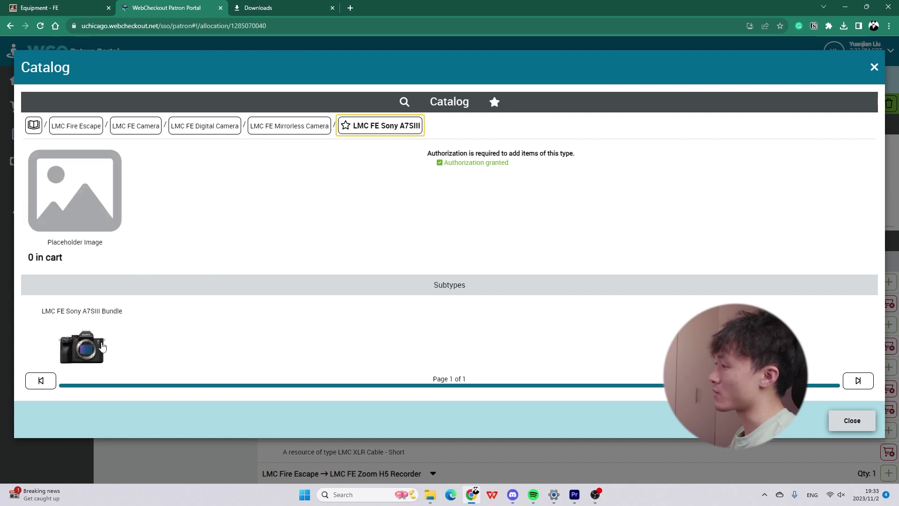
left_click(84, 346)
left_click(112, 257)
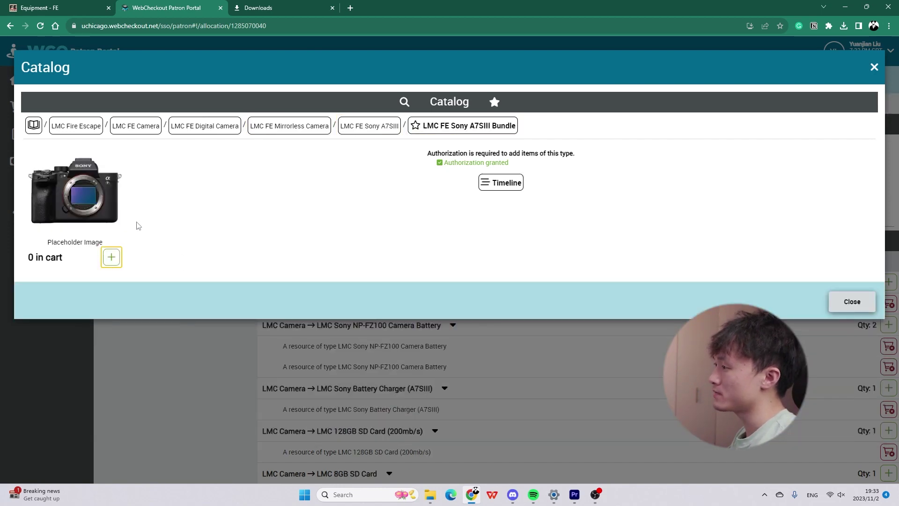
left_click(113, 258)
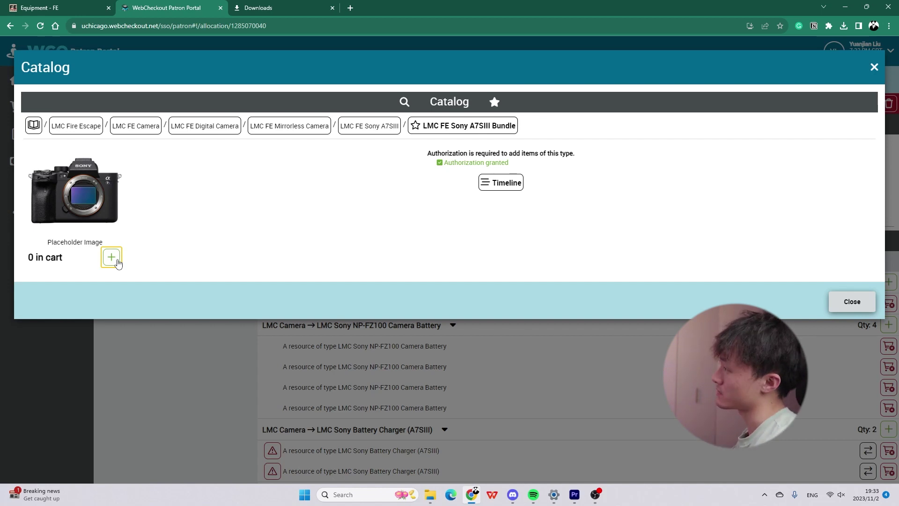
left_click(394, 127)
left_click(316, 127)
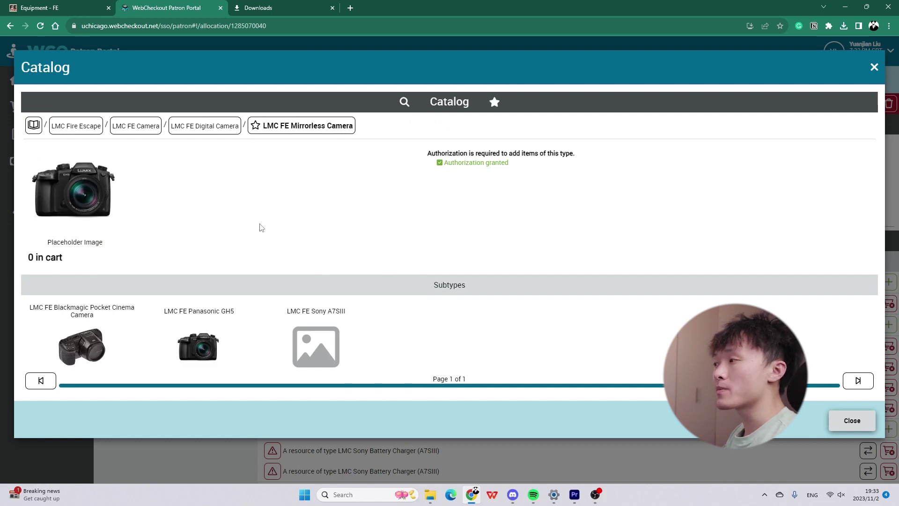
Go up to LMC FE Camera Lens and look through the Canon and Rokinon lens categories.
left_click(235, 132)
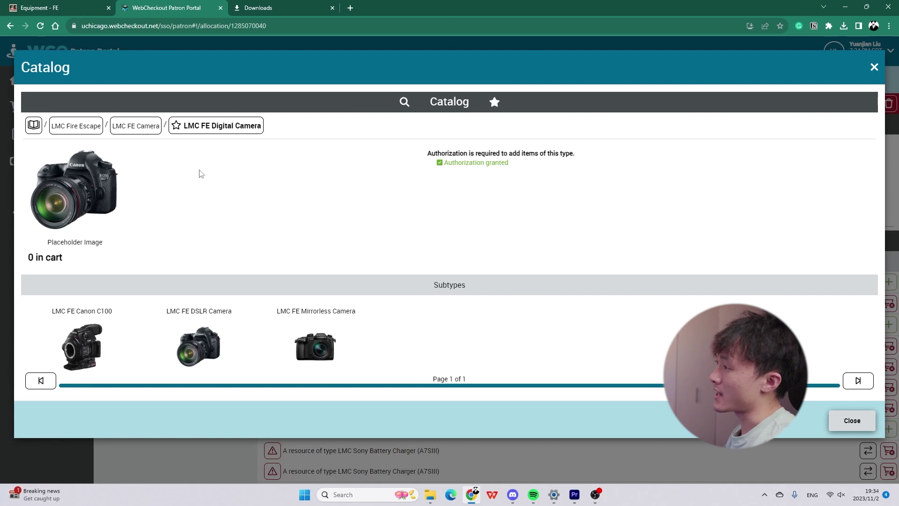
left_click(146, 127)
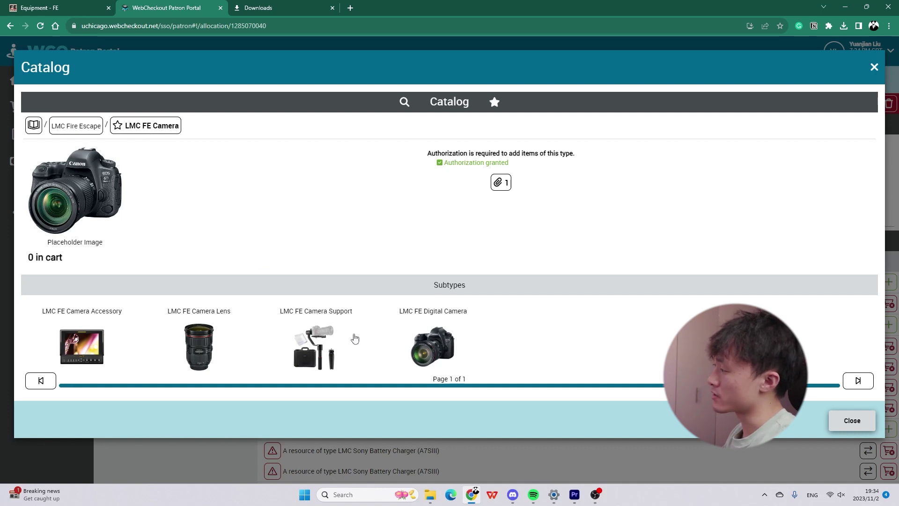
left_click(211, 336)
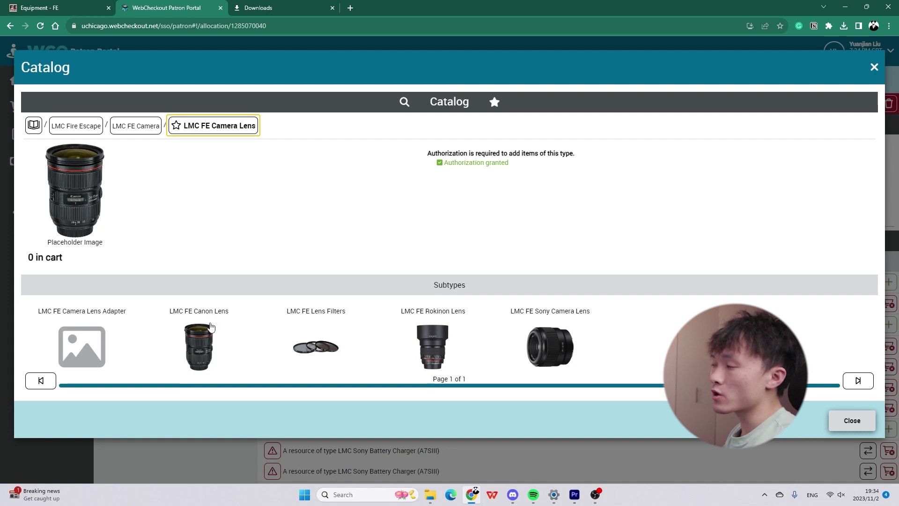
left_click(209, 337)
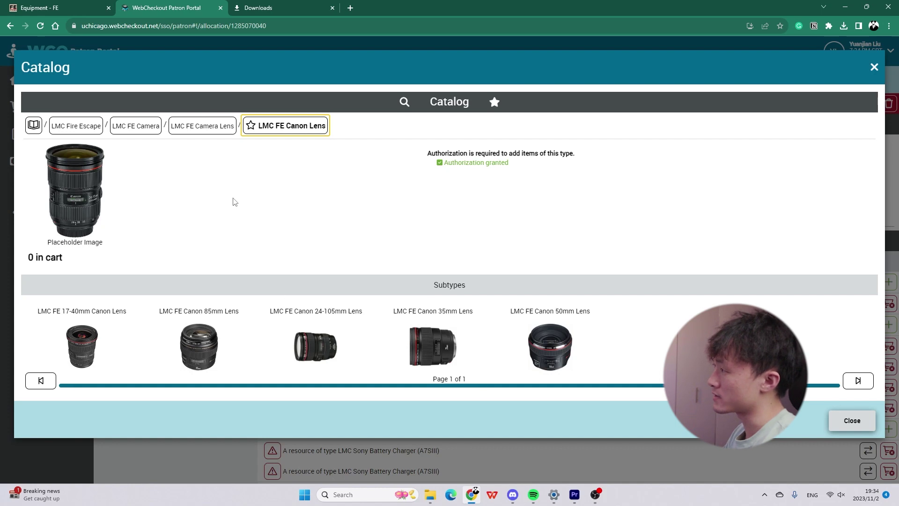
left_click(223, 134)
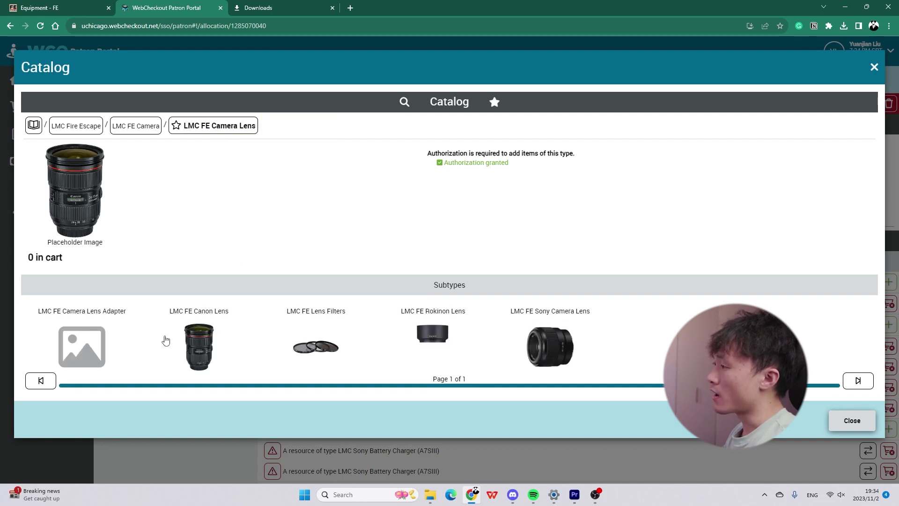
left_click(433, 335)
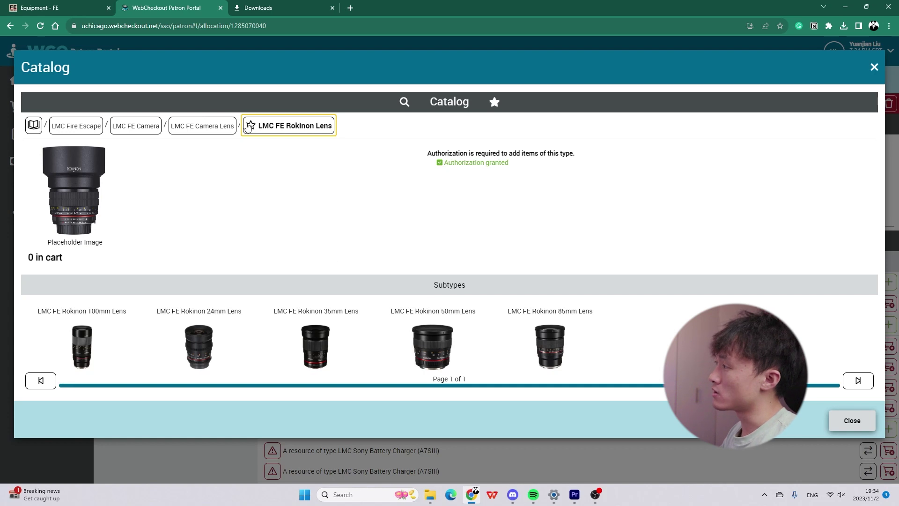
left_click(224, 126)
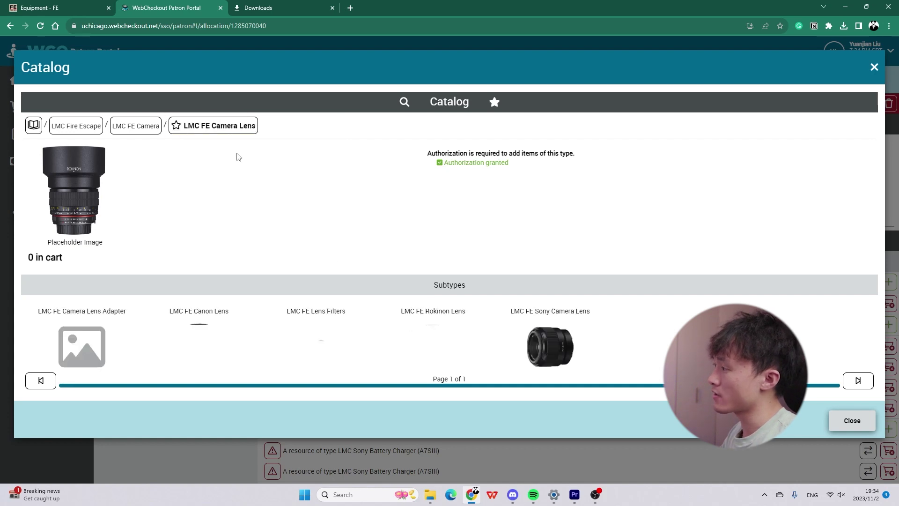
Check the Sony 35mm and 50mm lens pages, then open the LMC FE Lens Filters category.
left_click(550, 348)
left_click(107, 346)
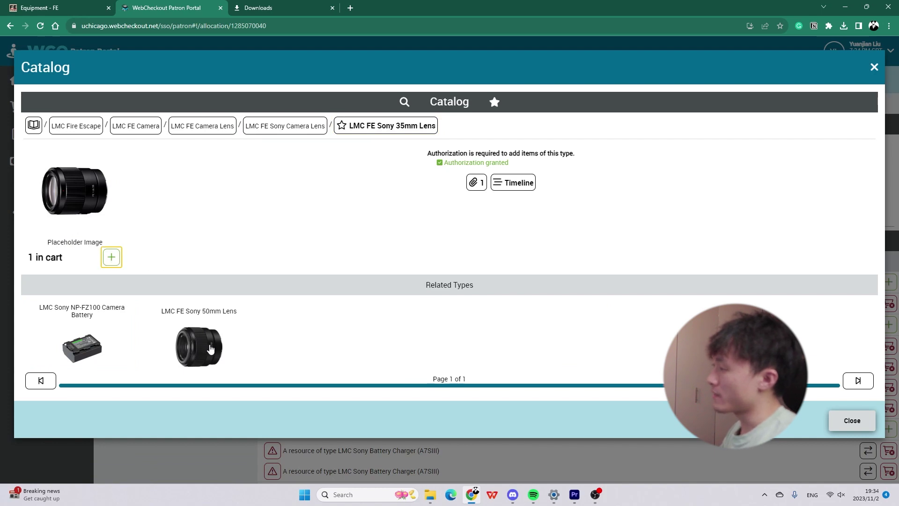
left_click(209, 349)
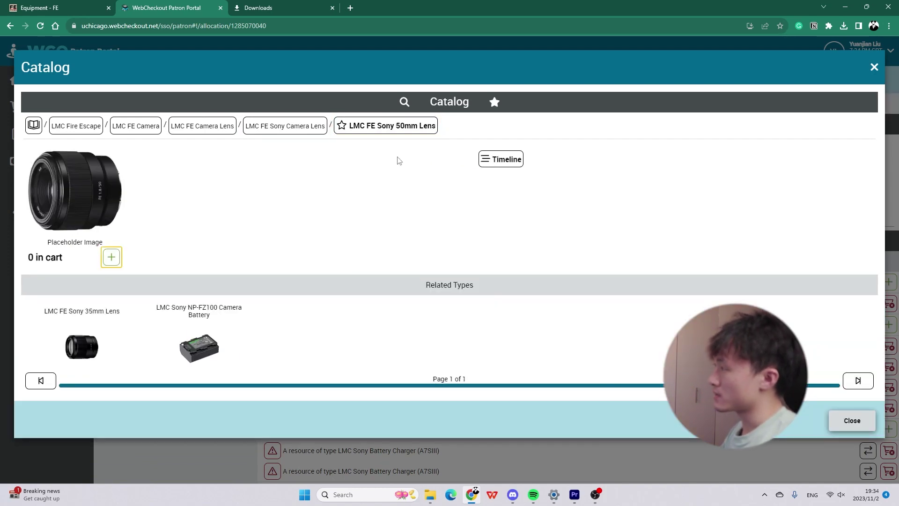
left_click(289, 133)
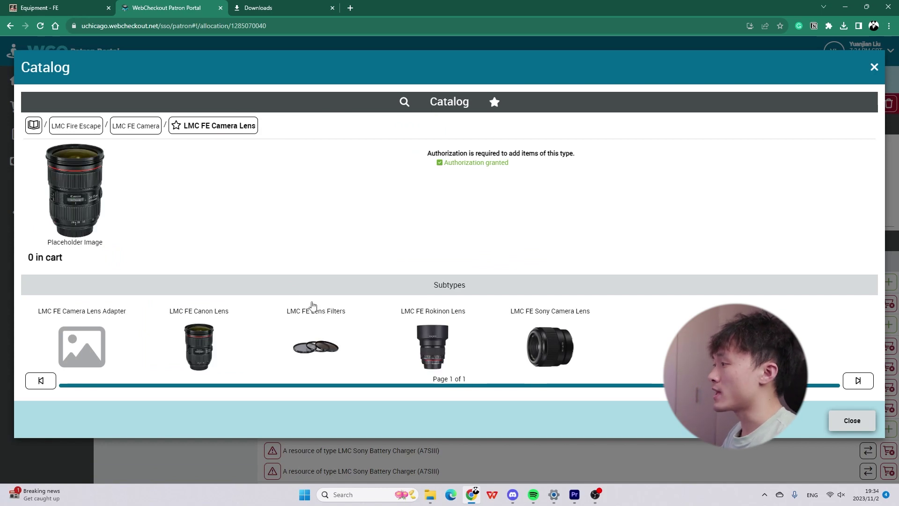
left_click(314, 338)
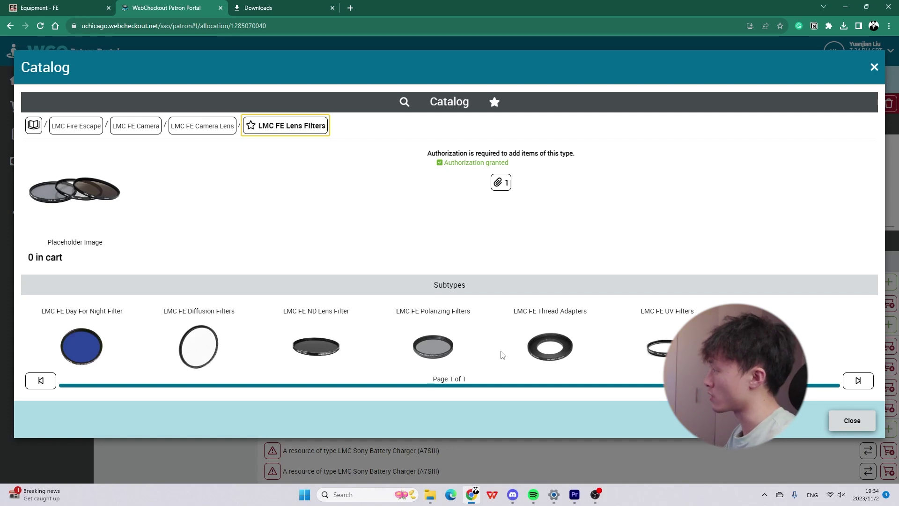
Add one 67mm LMC FE ND Lens Filter to the cart, then back out and close the Catalog.
left_click(311, 352)
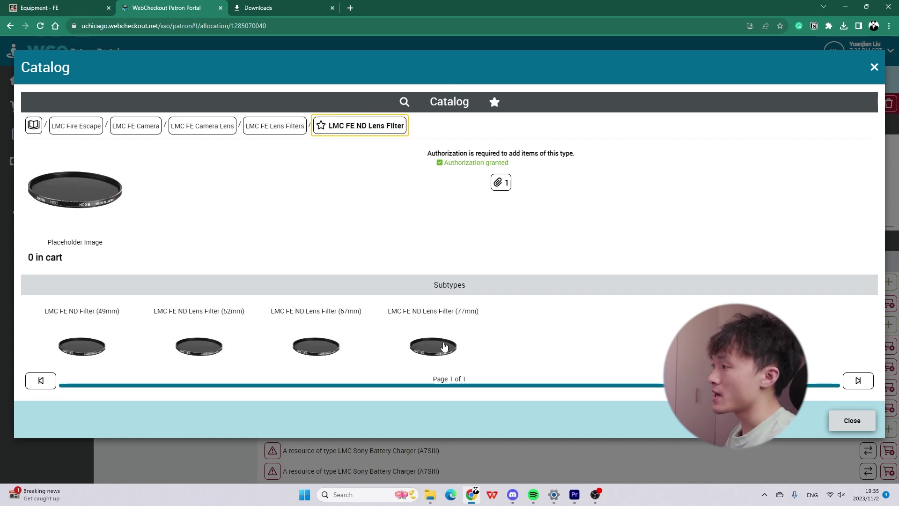
left_click(323, 350)
left_click(111, 257)
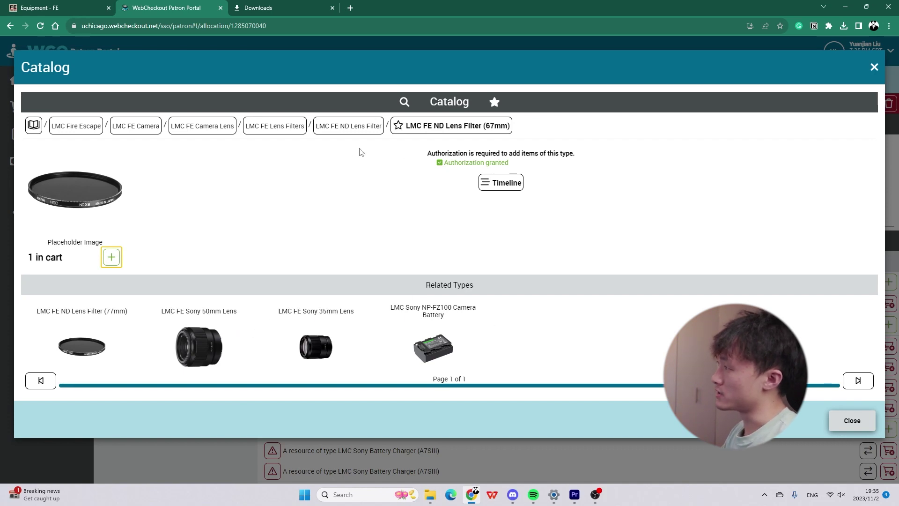
left_click(349, 127)
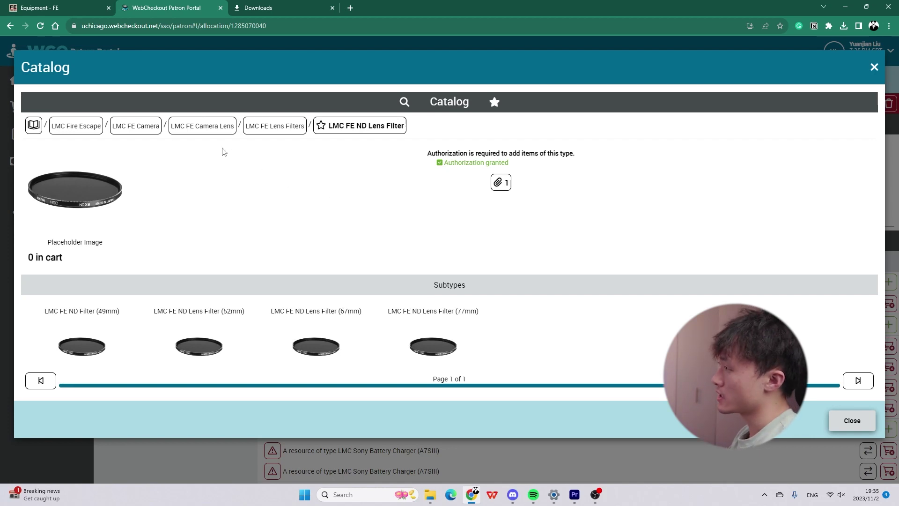
left_click(146, 130)
left_click(848, 420)
Review the 6 allocation conflicts and remove one conflicting Sony A7SIII battery charger.
scroll(527, 332, "down", 5)
scroll(447, 216, "up", 5)
left_click(354, 103)
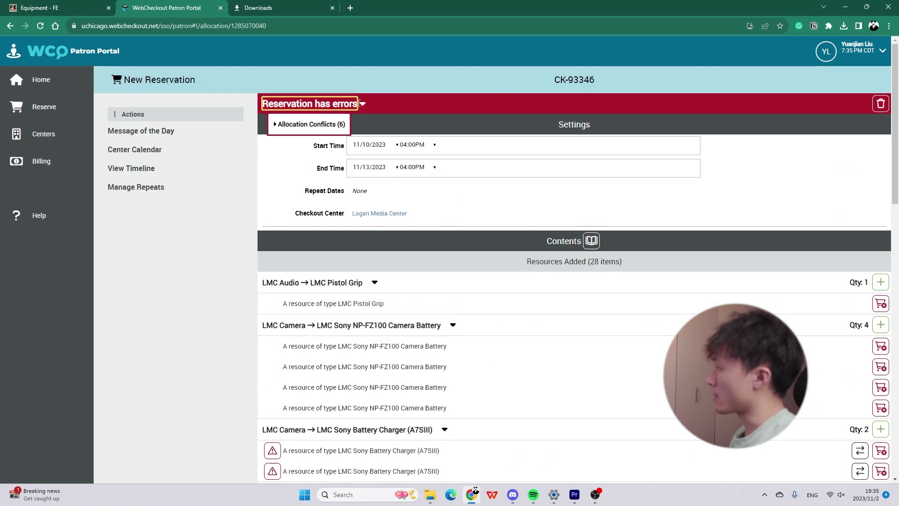
left_click(323, 123)
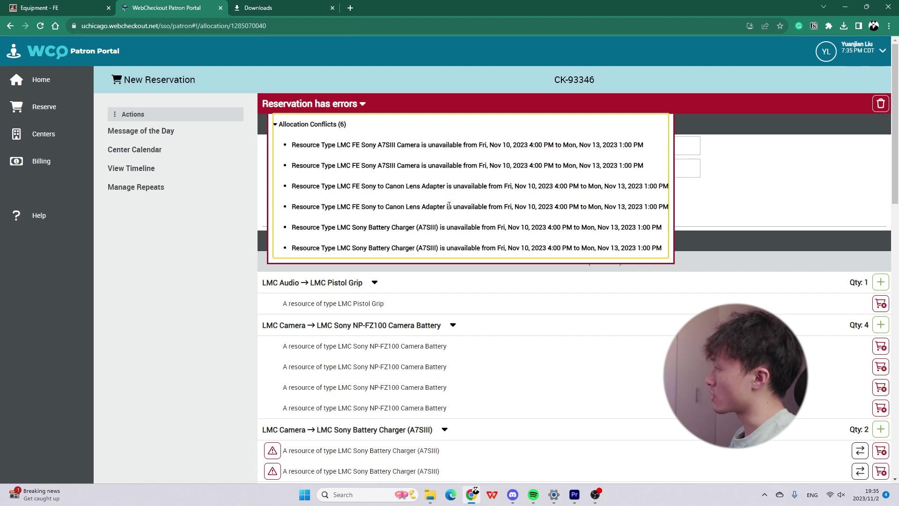
scroll(778, 243, "down", 10)
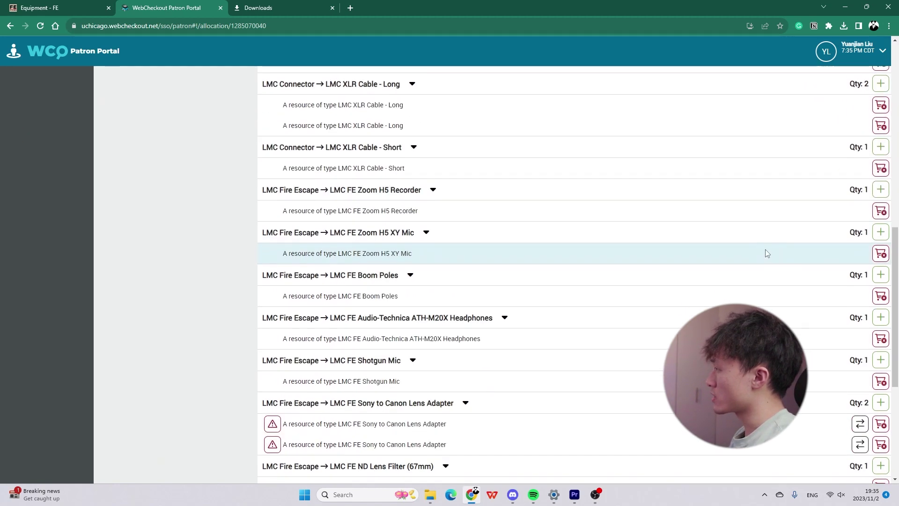
scroll(768, 253, "up", 6)
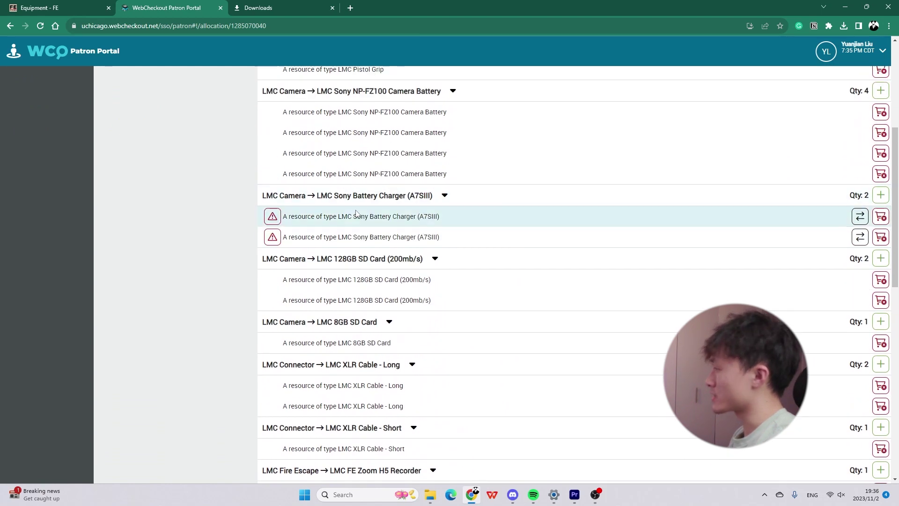
left_click(881, 221)
Remove the remaining conflicting Sony battery charger, cancelling the stray SD card Add to Cart dialog.
left_click(882, 238)
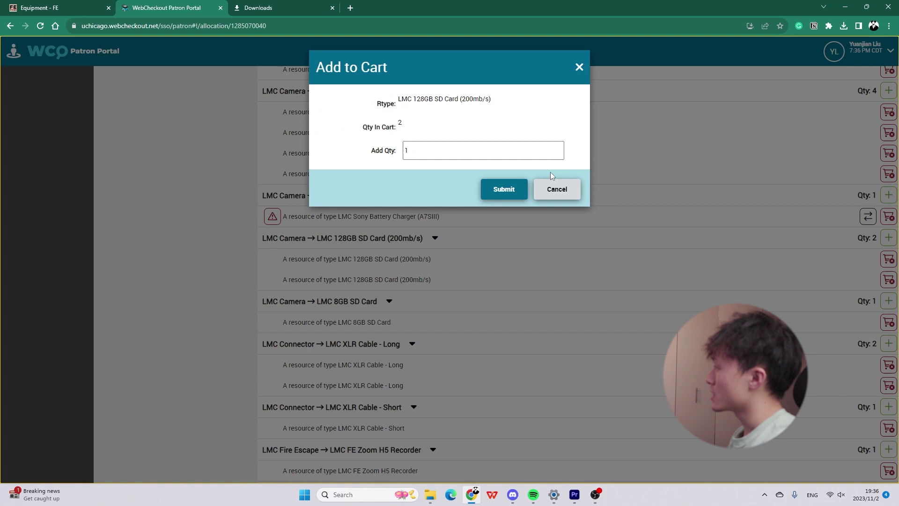
left_click(556, 189)
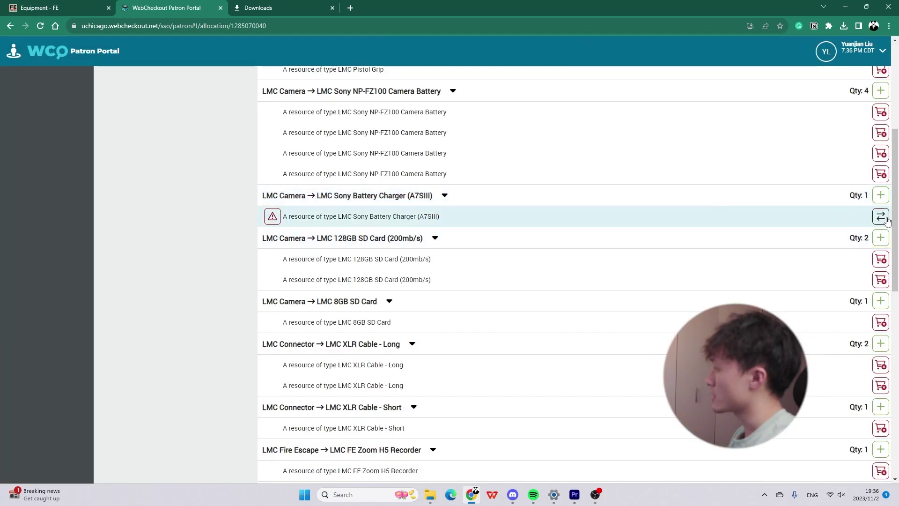
left_click(881, 217)
scroll(712, 214, "up", 5)
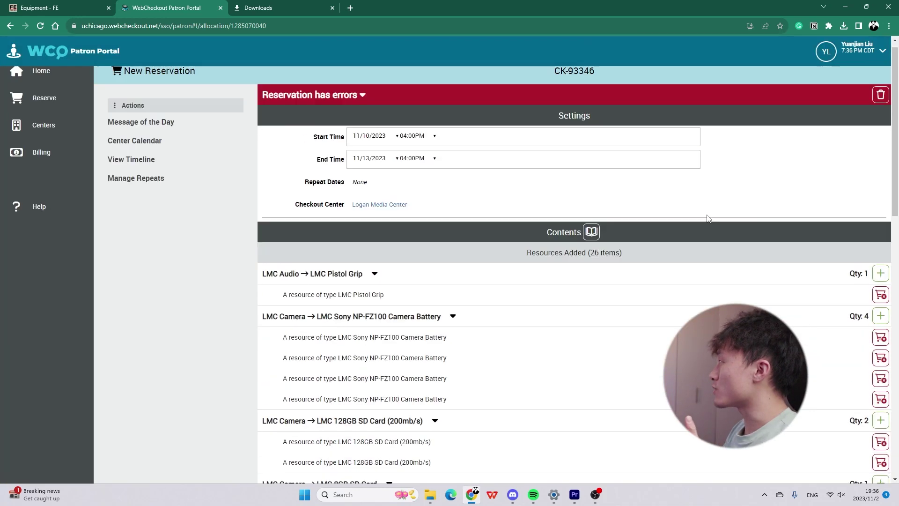
scroll(705, 234, "down", 10)
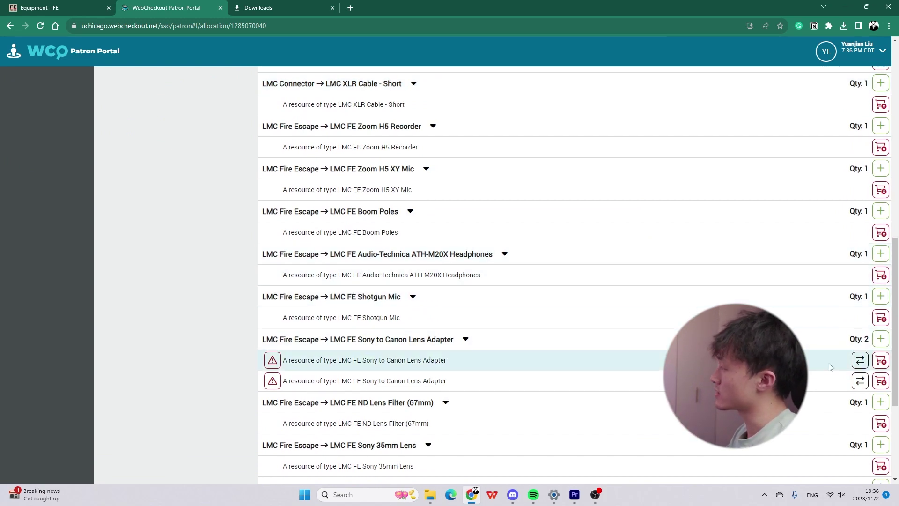
Remove both conflicting Sony-to-Canon lens adapters and the 67mm ND lens filter.
left_click(881, 380)
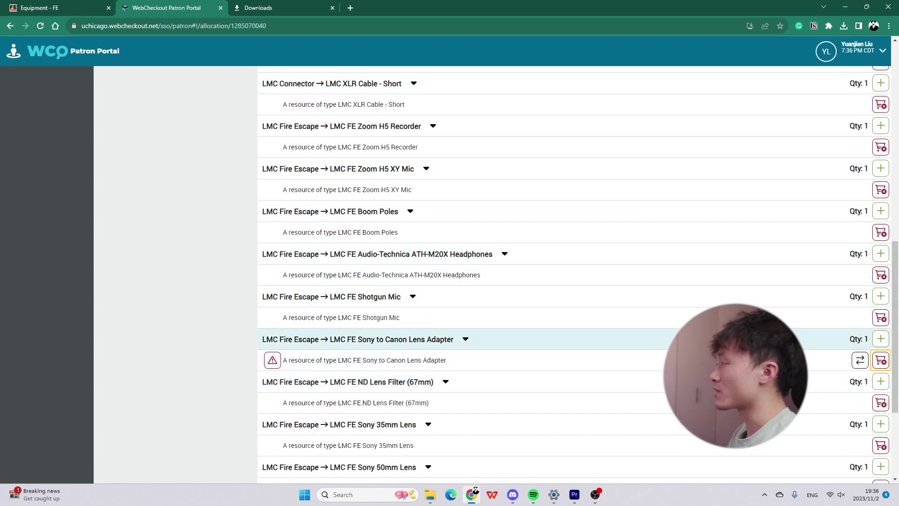
left_click(881, 360)
left_click(881, 360)
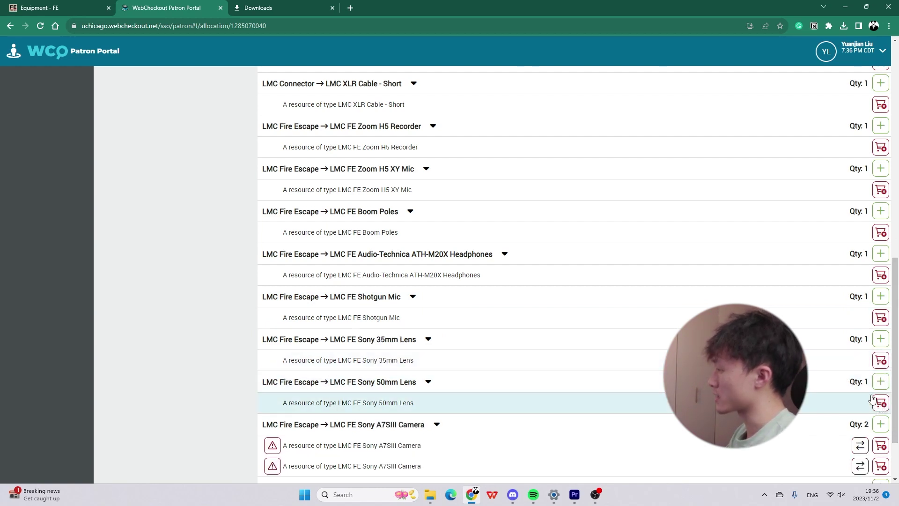
Remove both conflicting A7SIII cameras, cancelling the AA battery dialog, leaving 20 conflict-free resources.
left_click(881, 446)
left_click(881, 467)
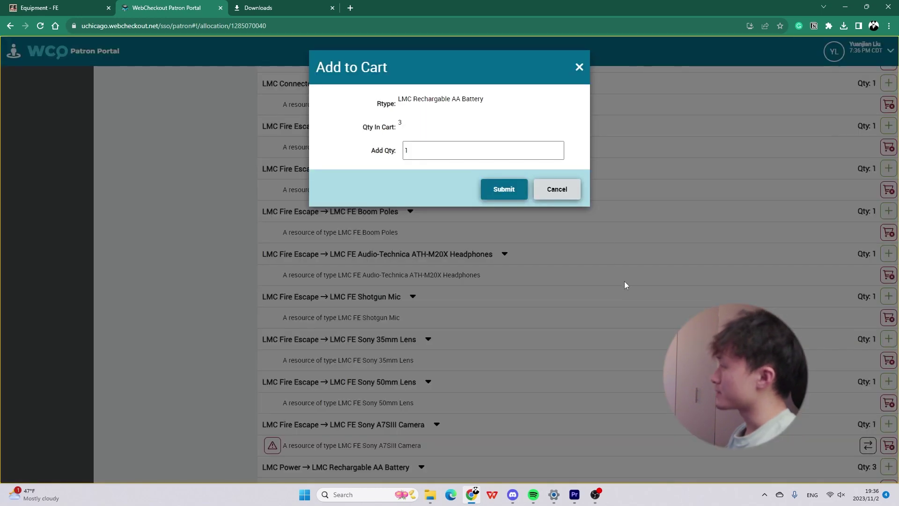
left_click(558, 188)
scroll(527, 274, "up", 5)
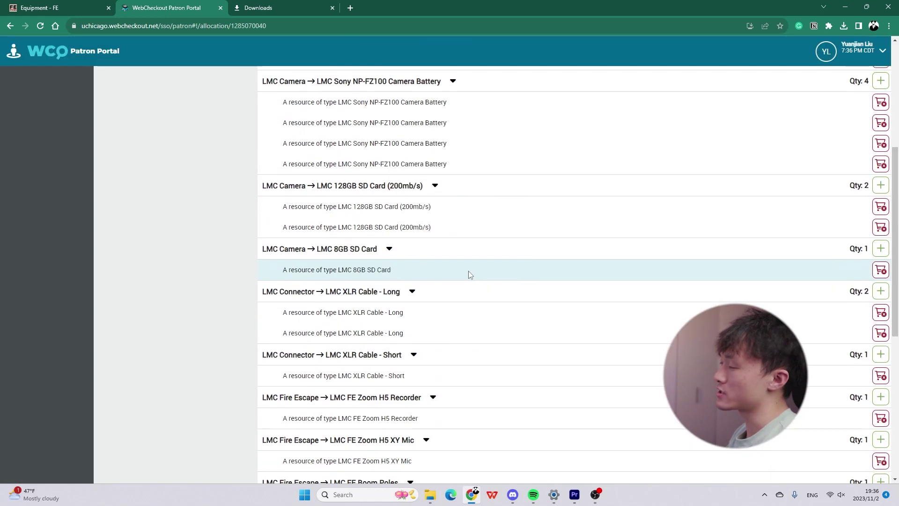
scroll(470, 274, "up", 4)
scroll(476, 271, "down", 9)
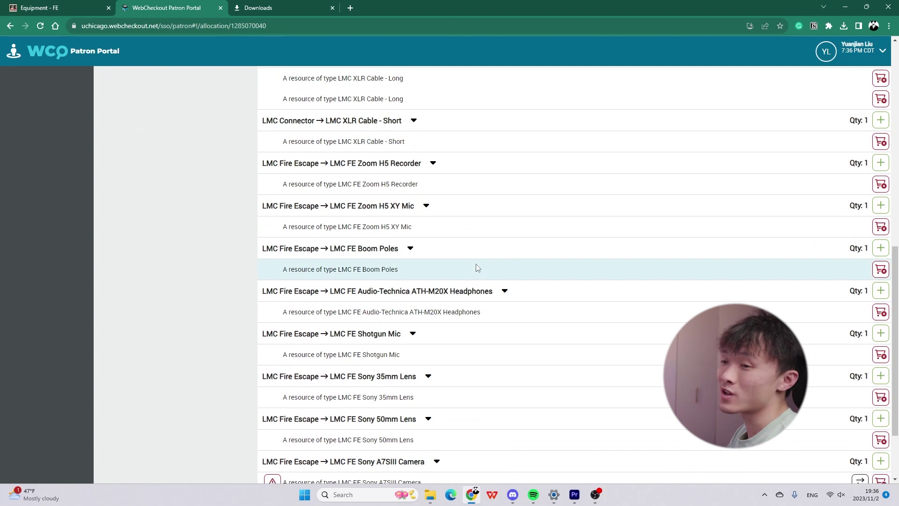
scroll(475, 267, "down", 2)
scroll(468, 262, "up", 13)
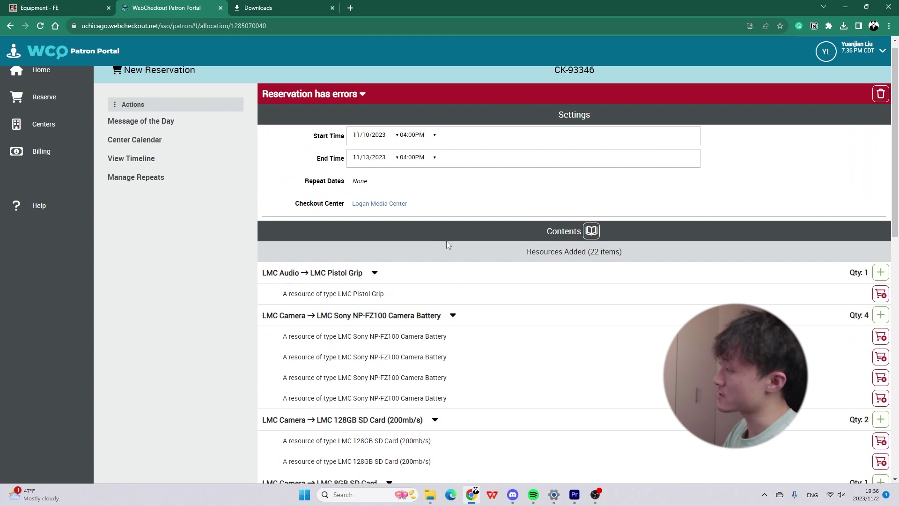
scroll(448, 243, "down", 12)
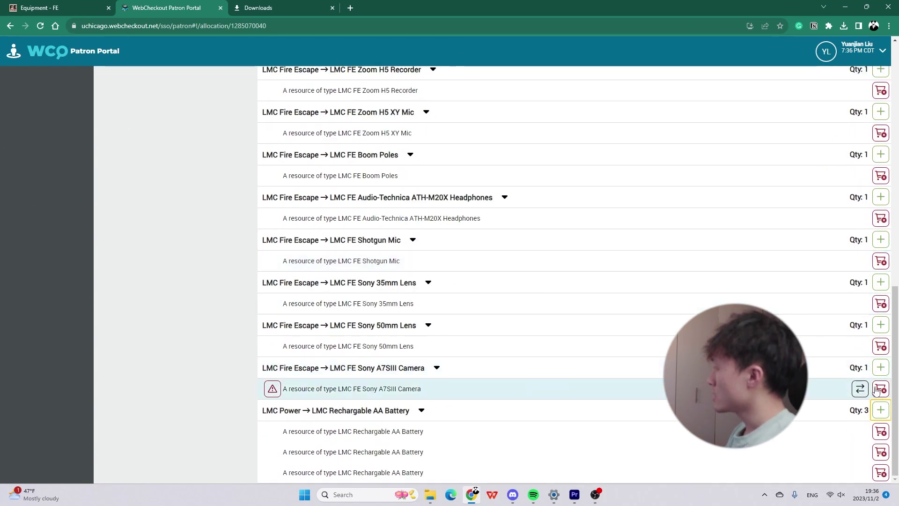
left_click(880, 389)
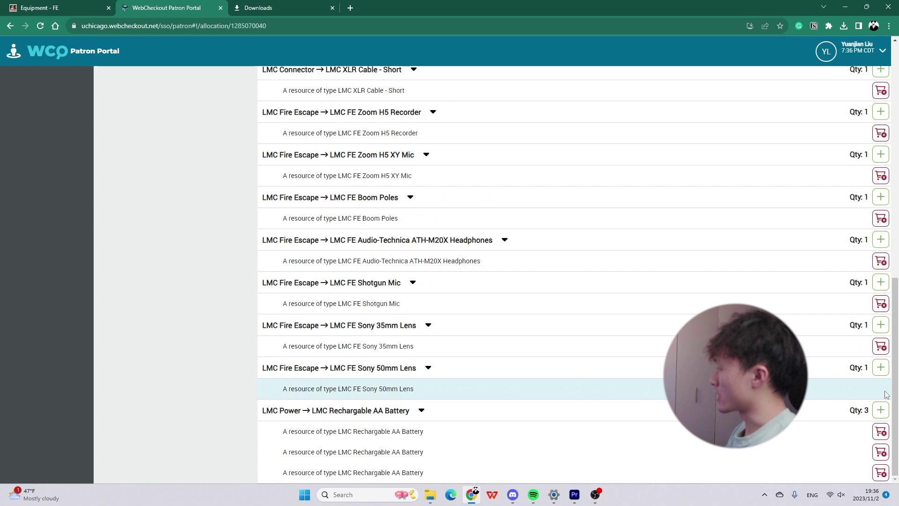
scroll(647, 328, "up", 12)
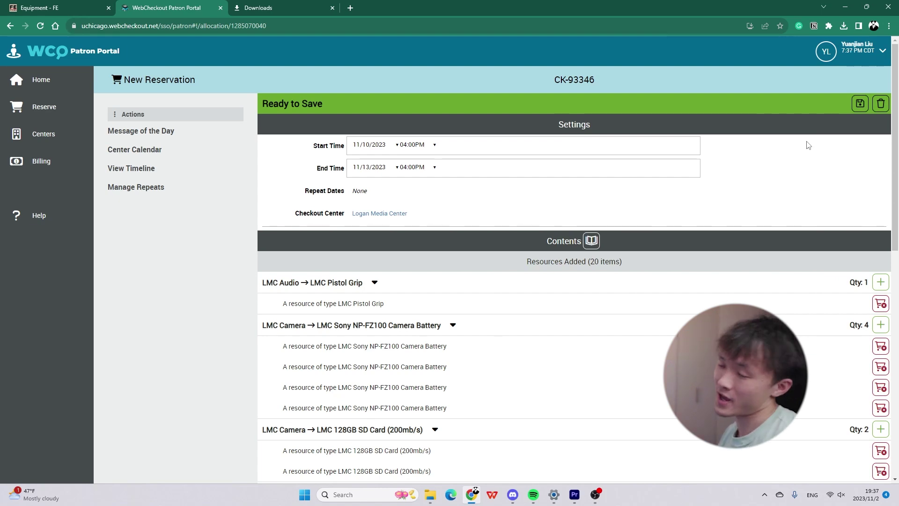
left_click(879, 101)
left_click(495, 150)
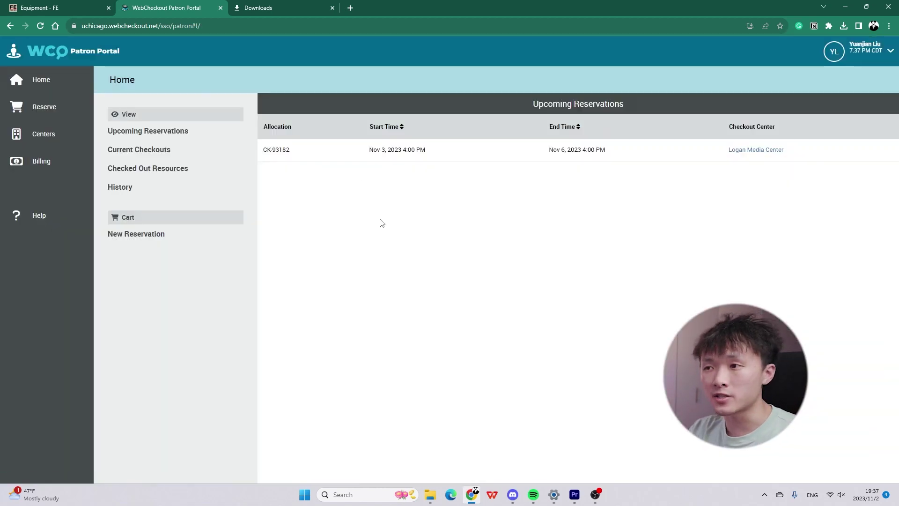
left_click(286, 151)
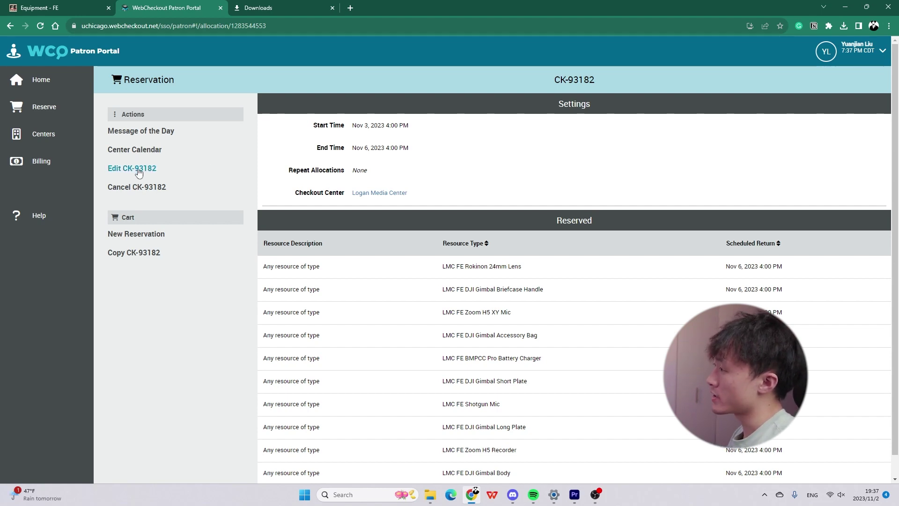
left_click(39, 87)
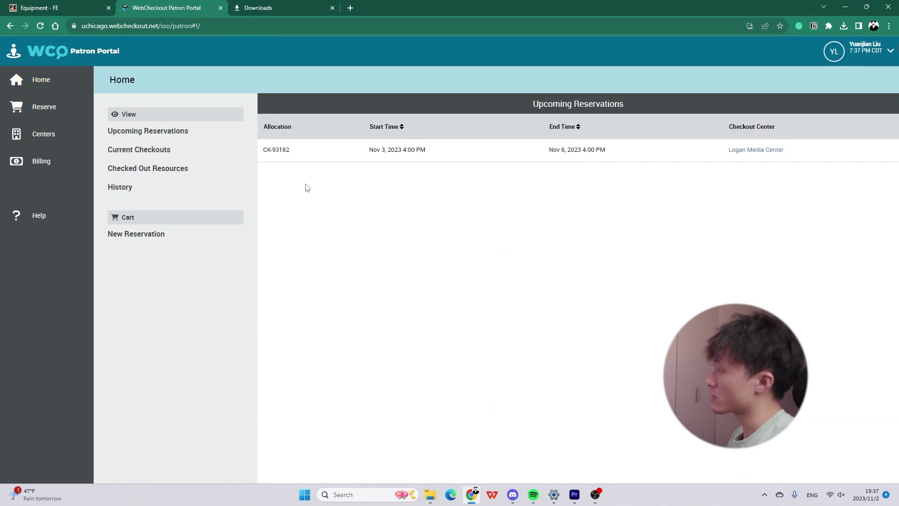
left_click(286, 150)
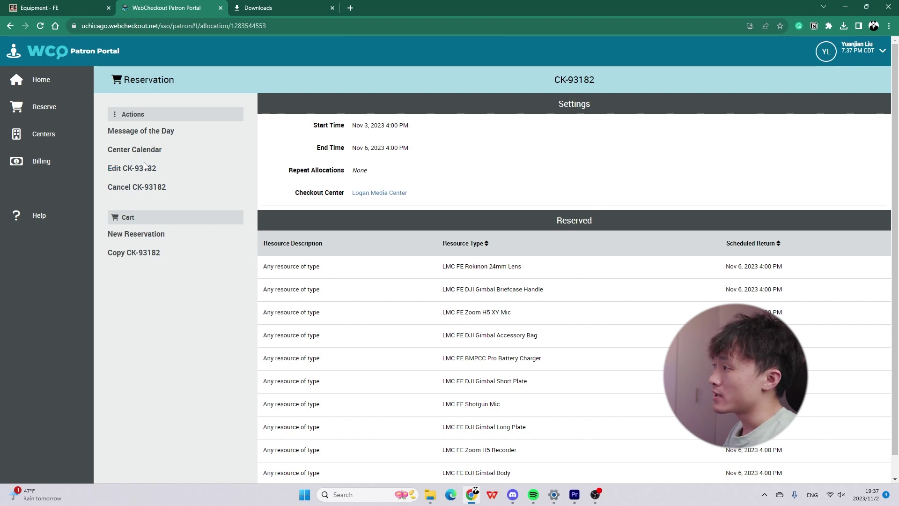
left_click(140, 169)
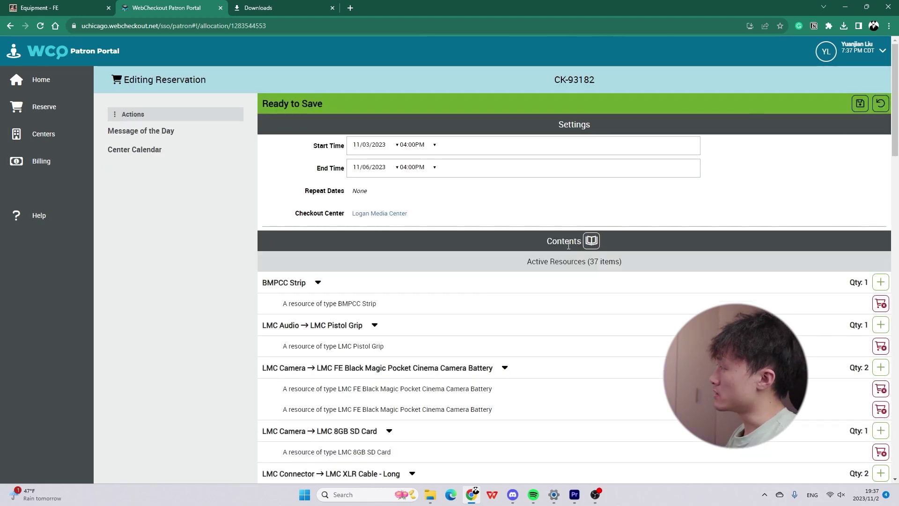
Browse LMC Fire Escape > Lighting > Fixtures > On-Camera LED Light and add one Dracast Mini Light Panel.
scroll(529, 293, "down", 20)
scroll(530, 294, "up", 5)
scroll(530, 294, "down", 6)
scroll(534, 288, "up", 12)
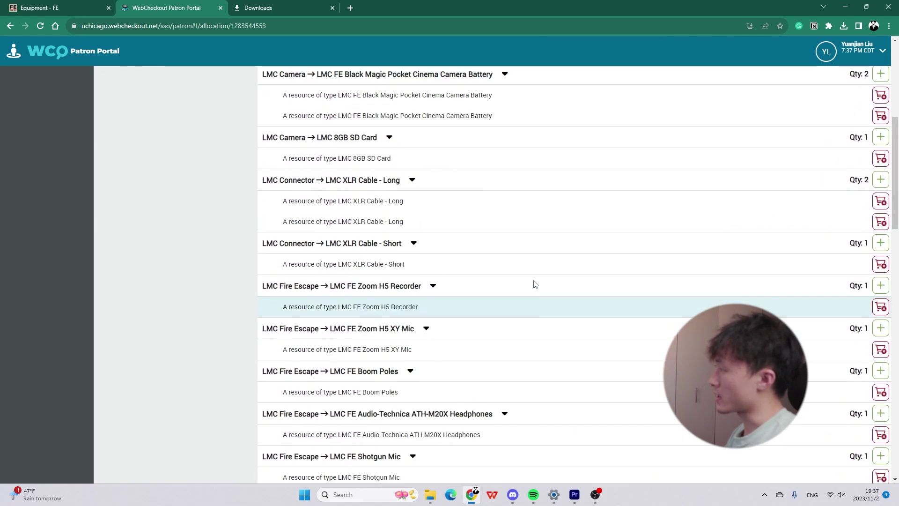
scroll(535, 284, "up", 6)
left_click(589, 241)
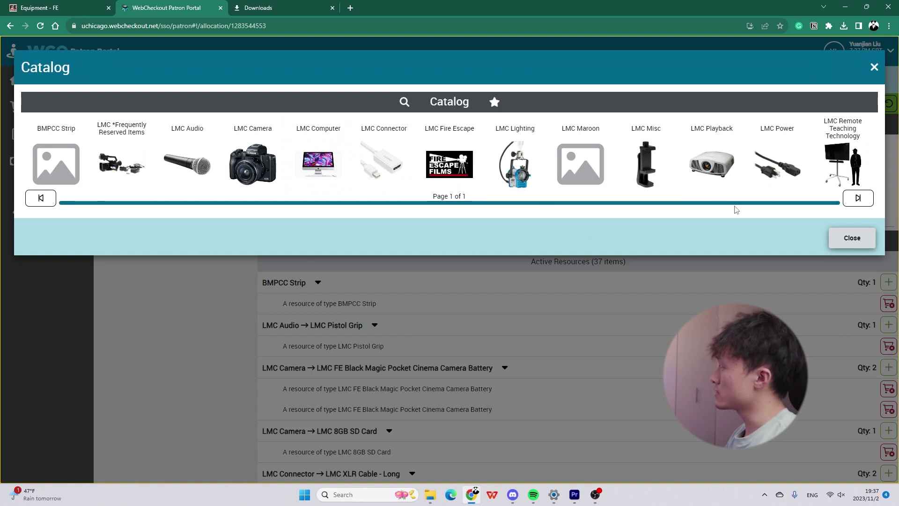
left_click(455, 174)
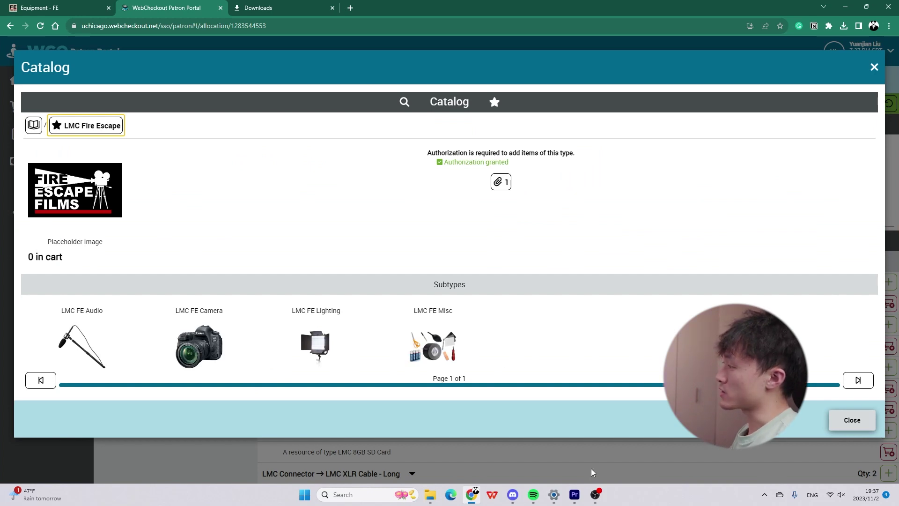
left_click(343, 330)
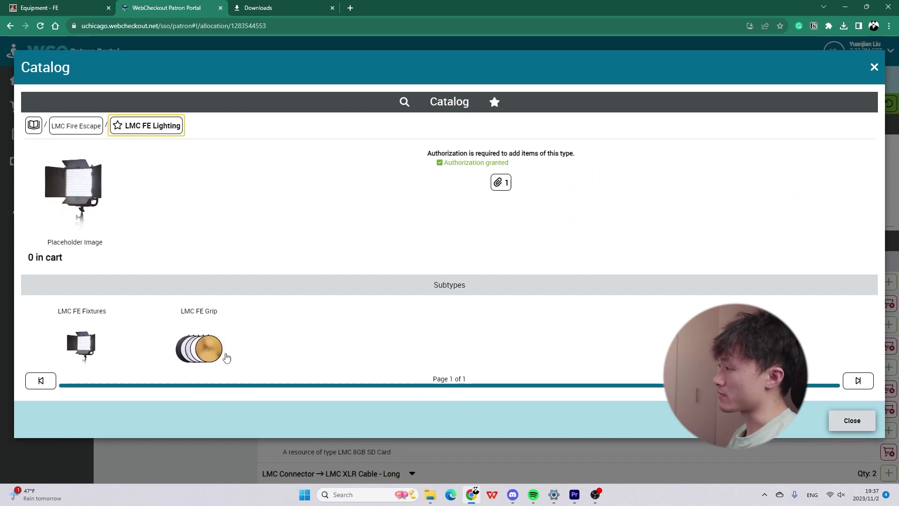
left_click(100, 346)
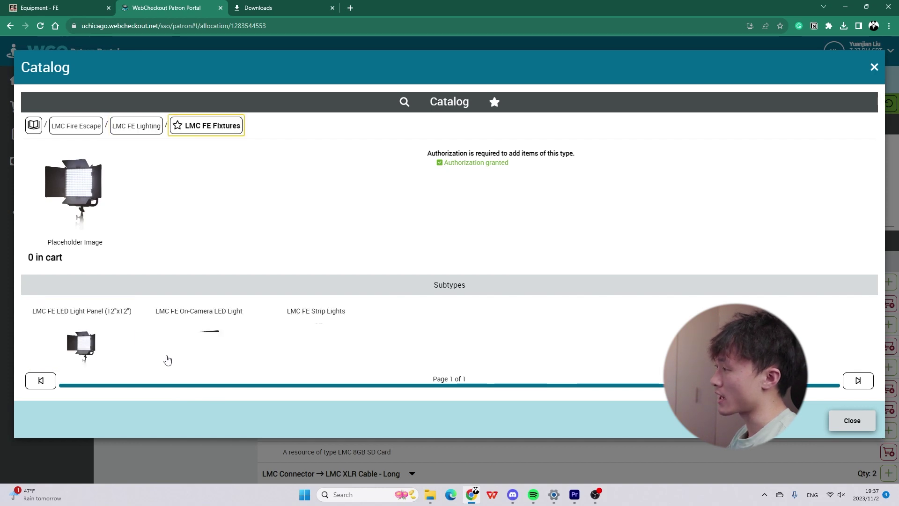
left_click(217, 345)
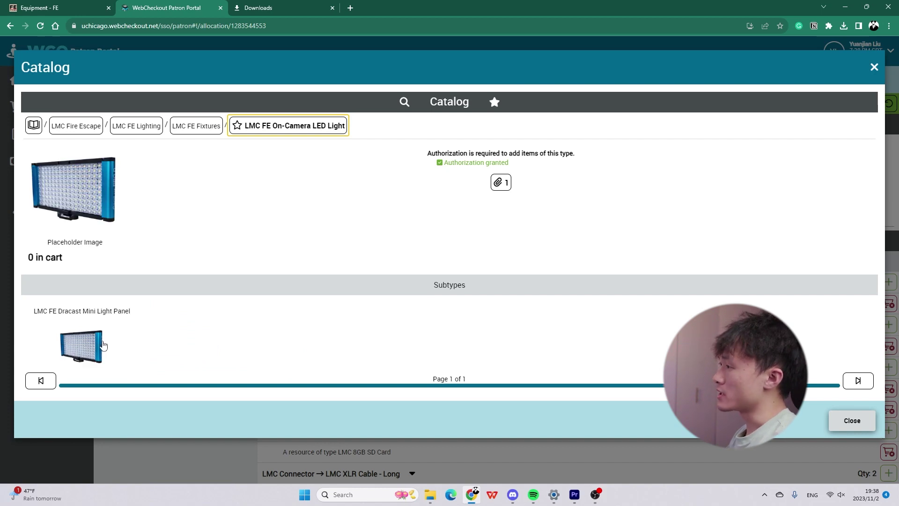
left_click(104, 346)
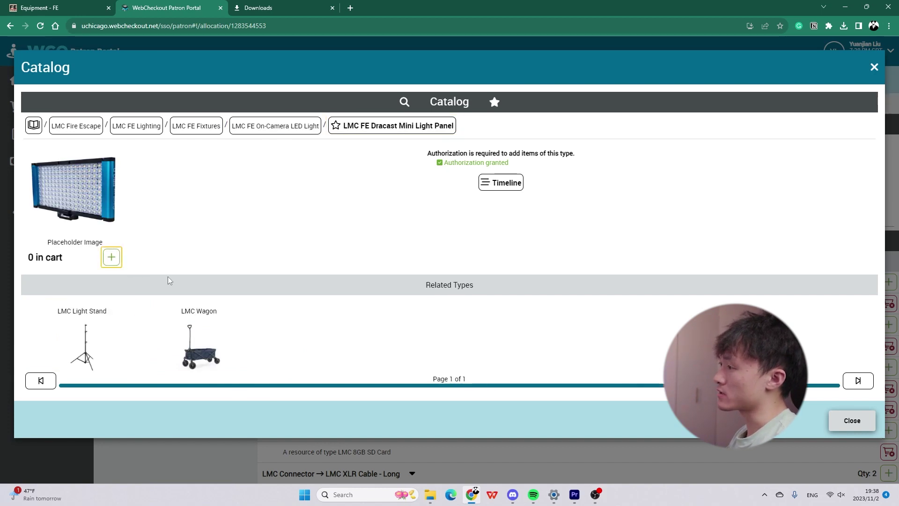
left_click(112, 257)
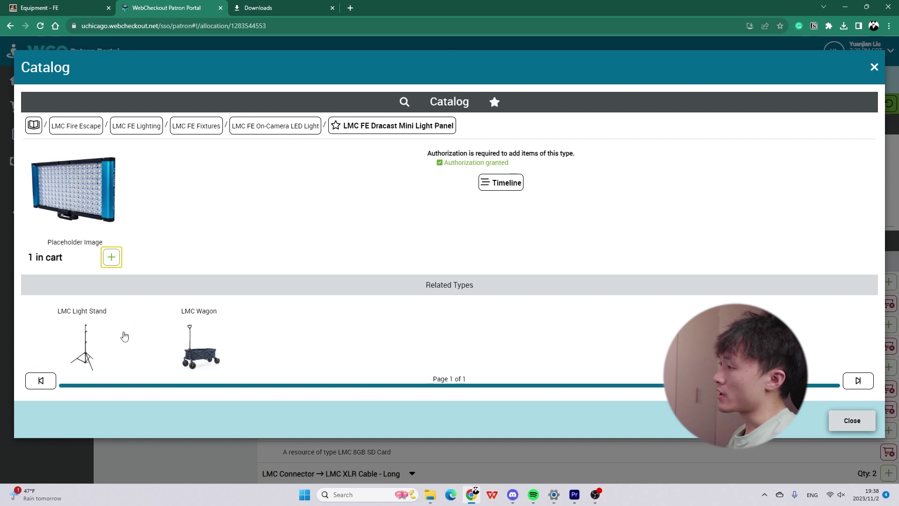
Visit the related LMC Light Stand item, then back out and close the catalog.
left_click(124, 335)
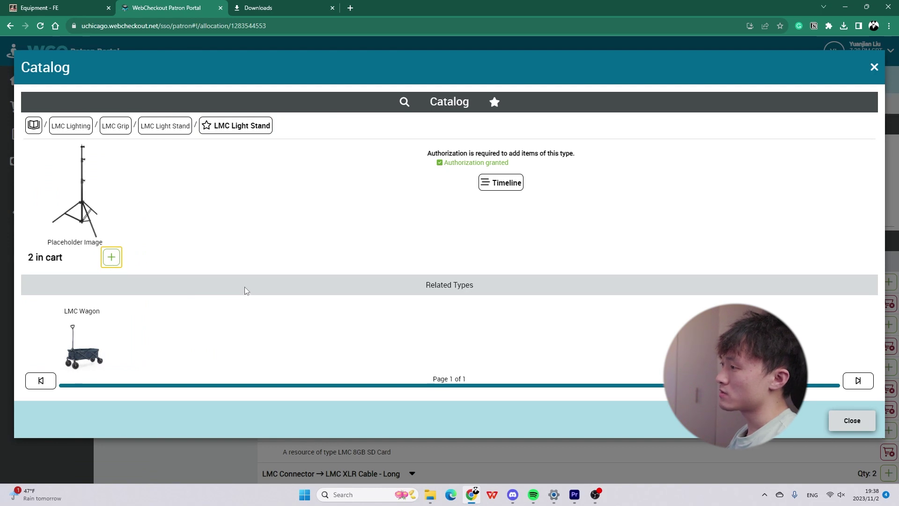
left_click(177, 134)
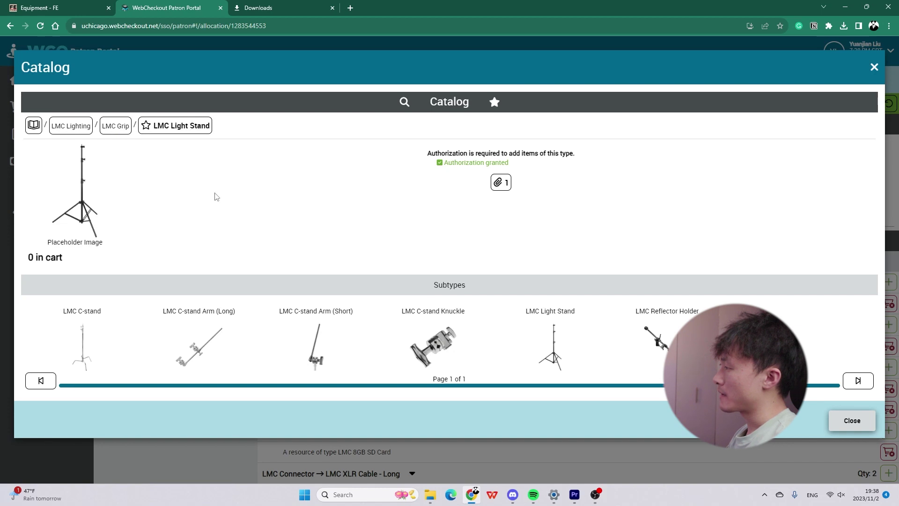
left_click(116, 128)
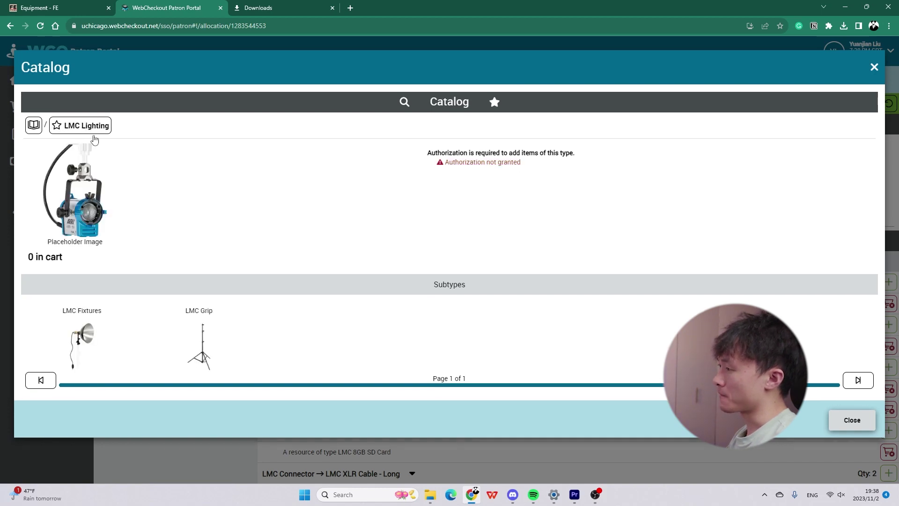
left_click(859, 427)
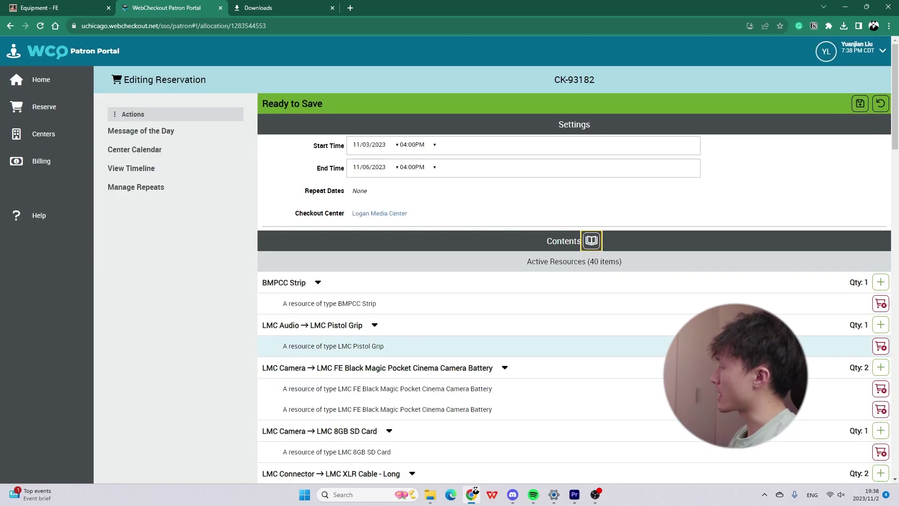
scroll(702, 344, "down", 15)
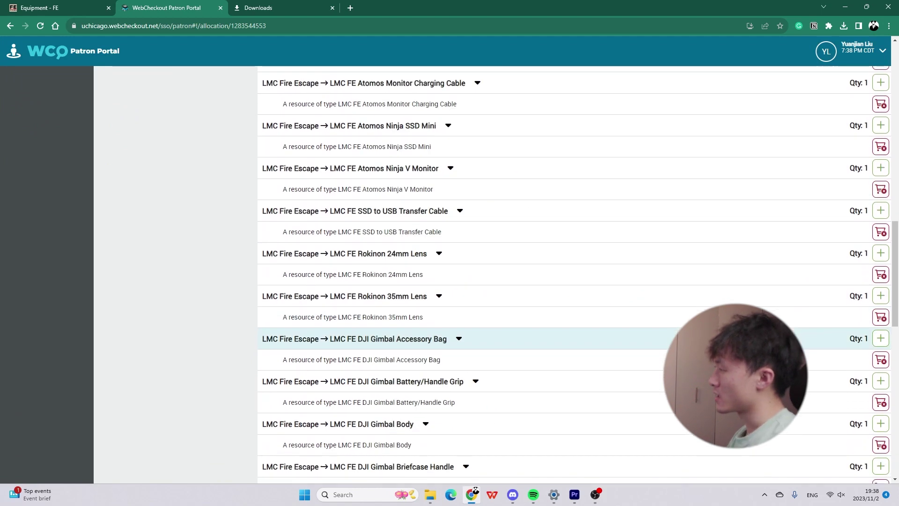
scroll(529, 307, "down", 12)
scroll(529, 307, "up", 3)
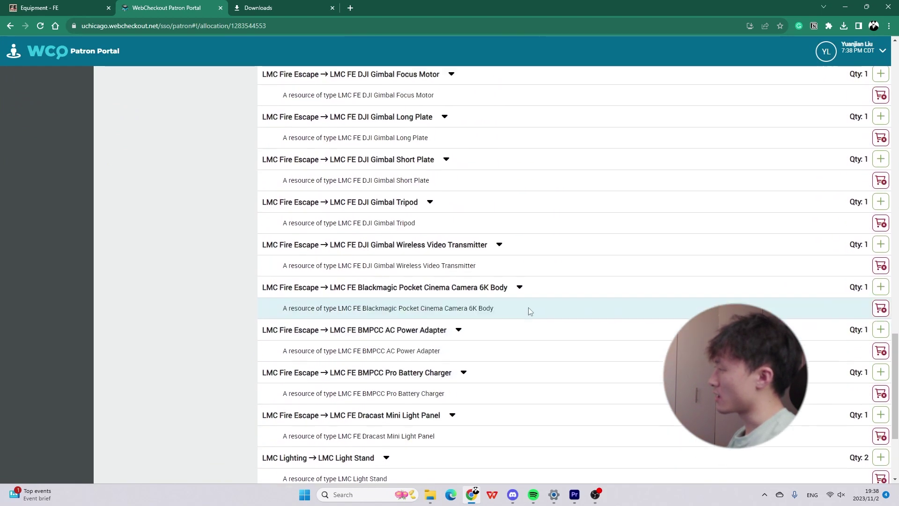
scroll(529, 307, "up", 13)
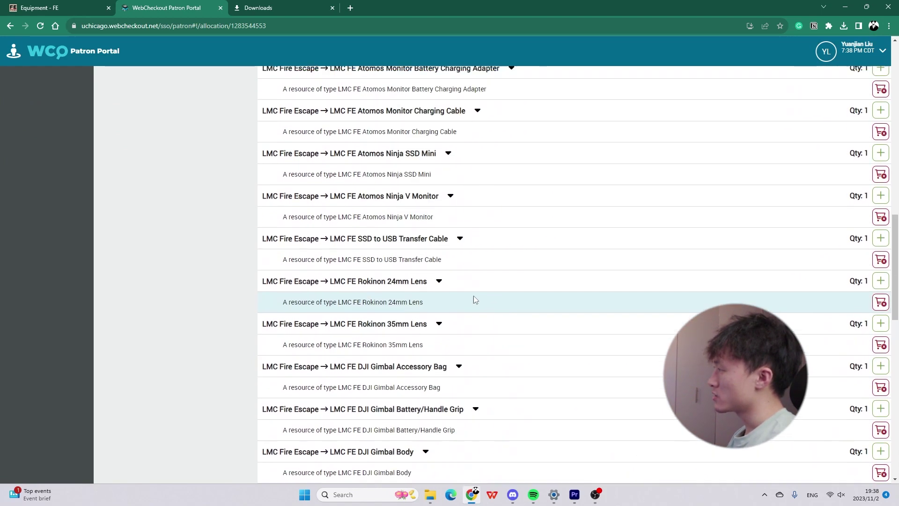
scroll(474, 300, "up", 5)
scroll(481, 267, "up", 2)
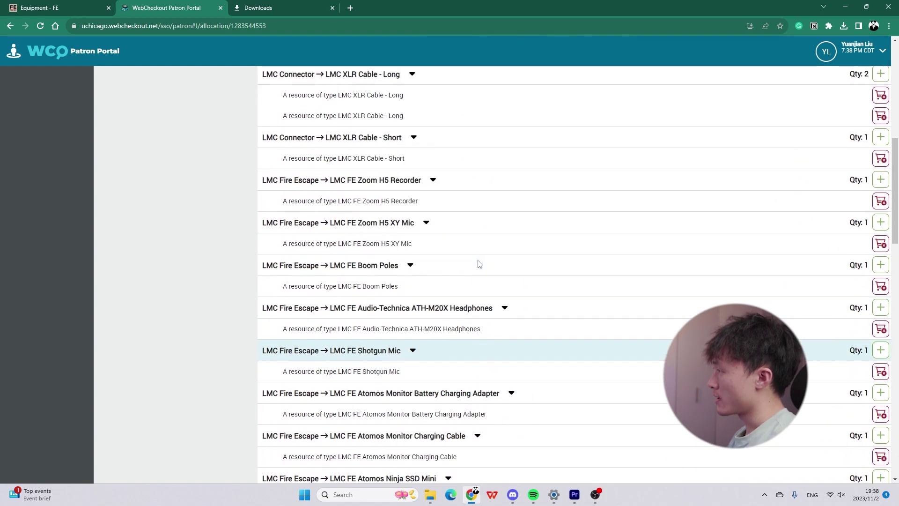
scroll(478, 262, "up", 6)
scroll(466, 273, "down", 20)
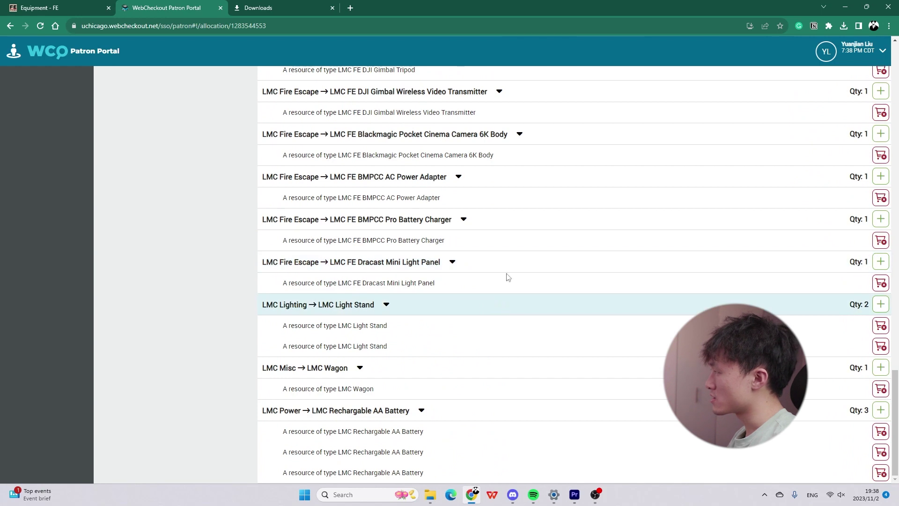
double_click(578, 8)
scroll(562, 300, "down", 1)
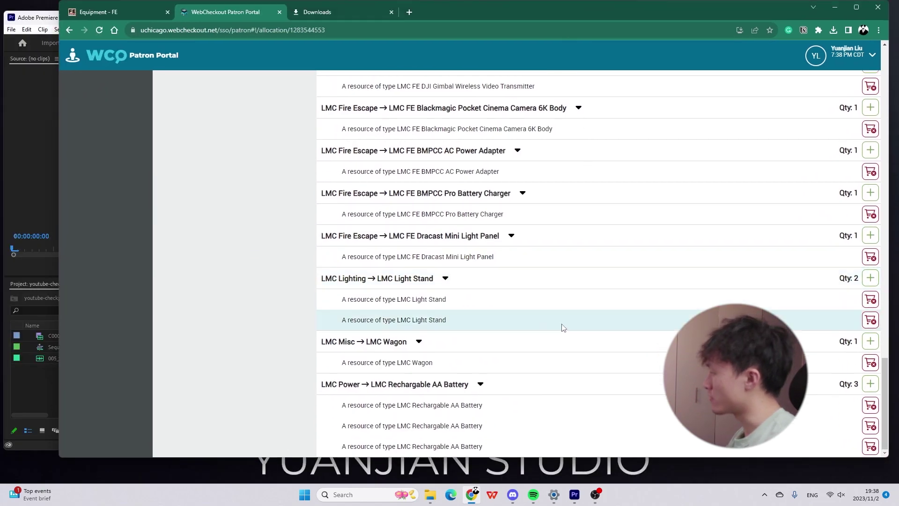
scroll(557, 304, "up", 20)
scroll(684, 257, "up", 4)
scroll(555, 180, "up", 3)
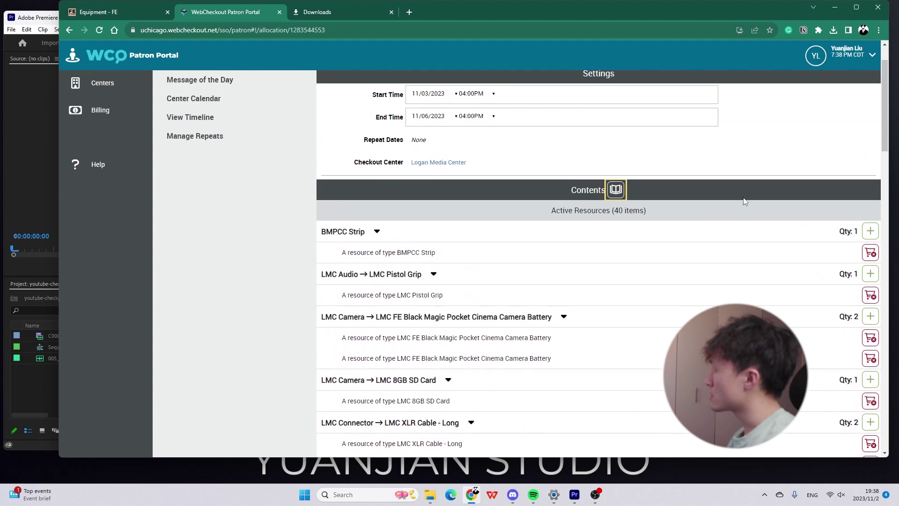
scroll(569, 291, "down", 2)
scroll(558, 303, "down", 12)
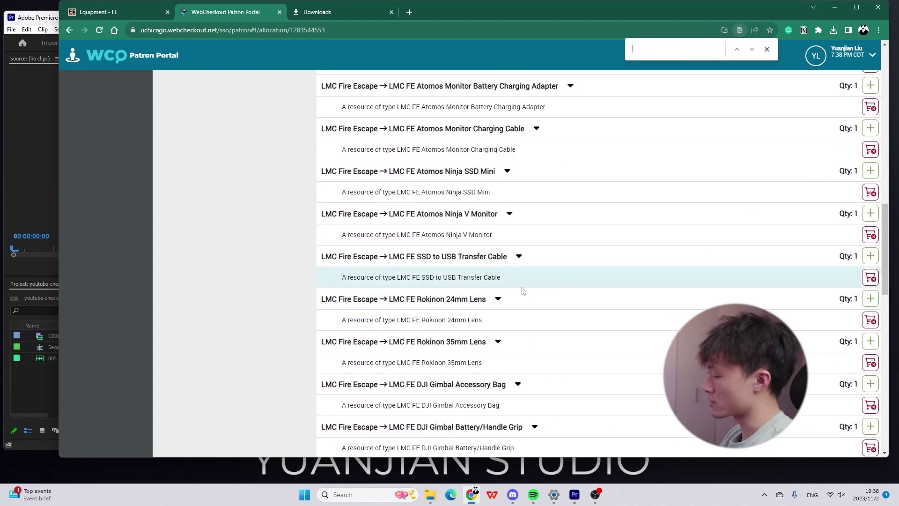
Search the page for 'light' and remove one of the two LMC Light Stands, leaving 39 items.
key("ctrl+f")
type("light")
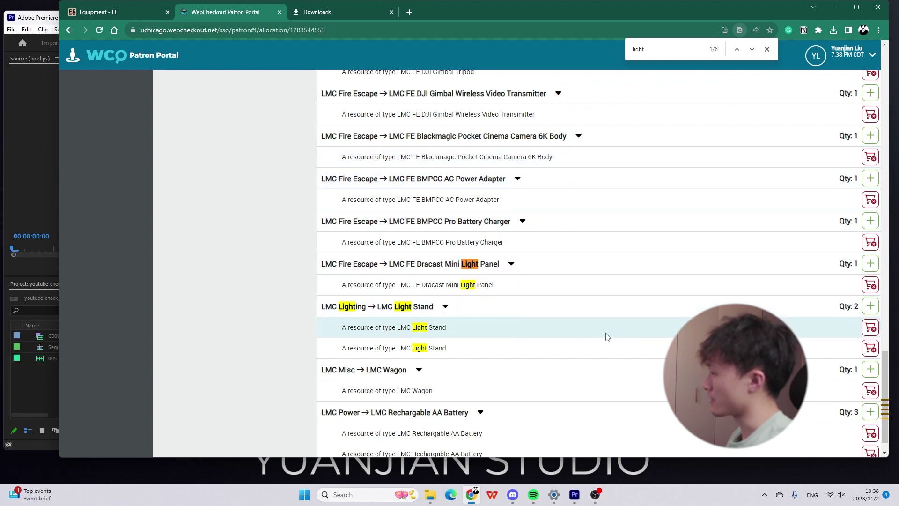
left_click(871, 334)
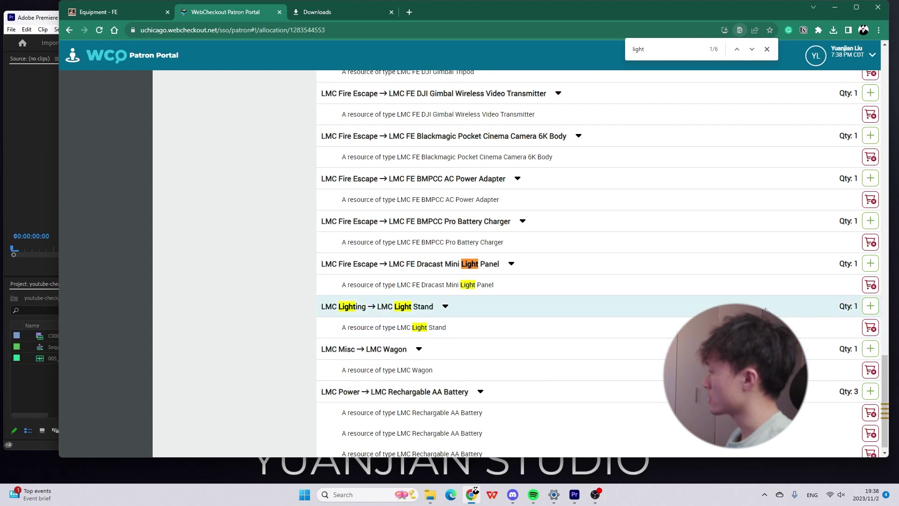
scroll(642, 265, "up", 1)
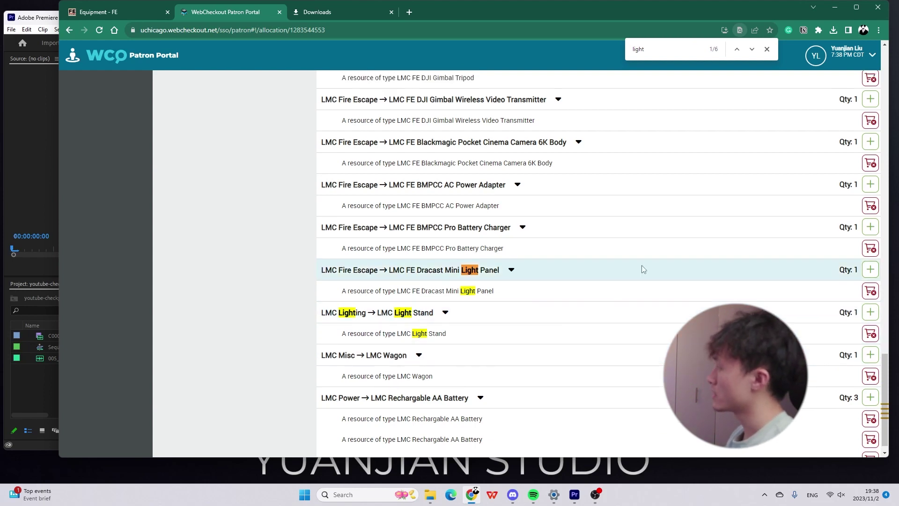
left_click(767, 49)
scroll(653, 187, "up", 20)
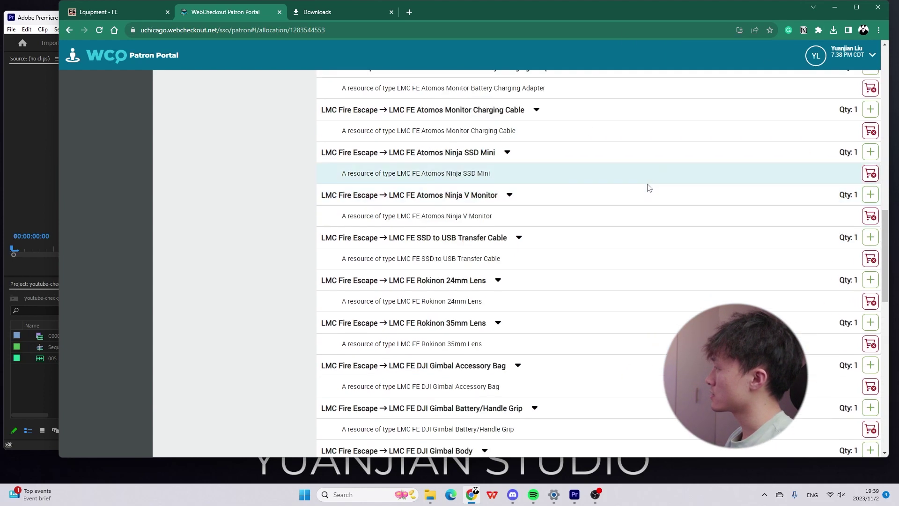
scroll(653, 188, "up", 6)
left_click(849, 108)
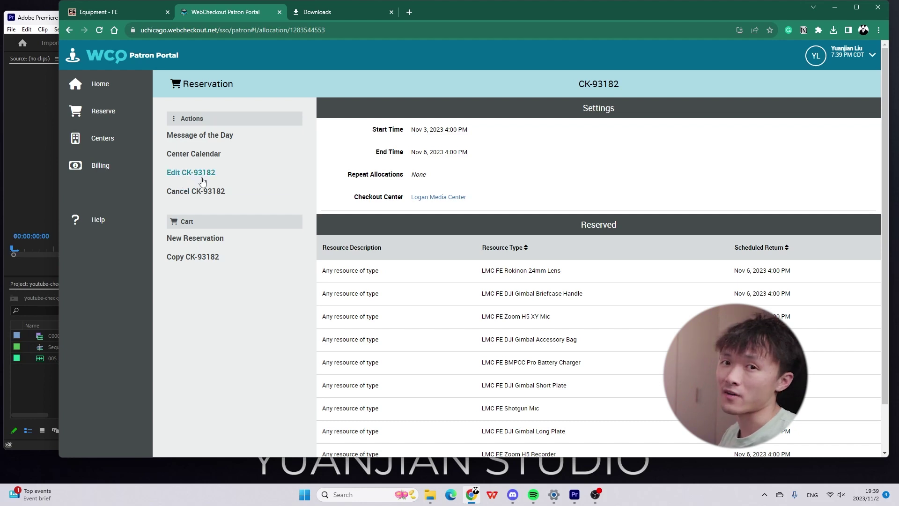
scroll(499, 244, "down", 1)
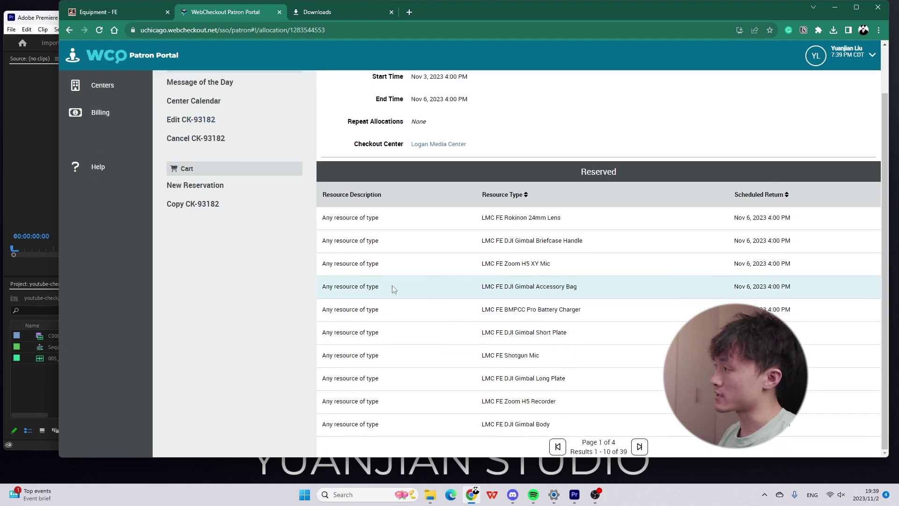